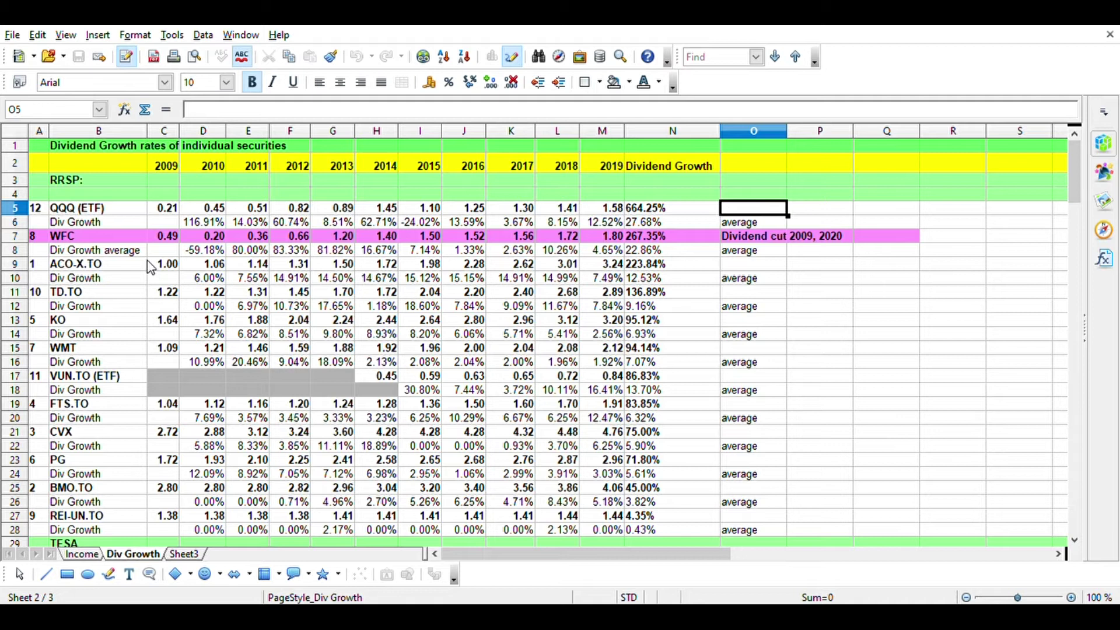
Step: Examine the QQQ (ETF) total dividend growth formula in N5 and the 2009 and 2019 dividend cells it uses
left_click(664, 212)
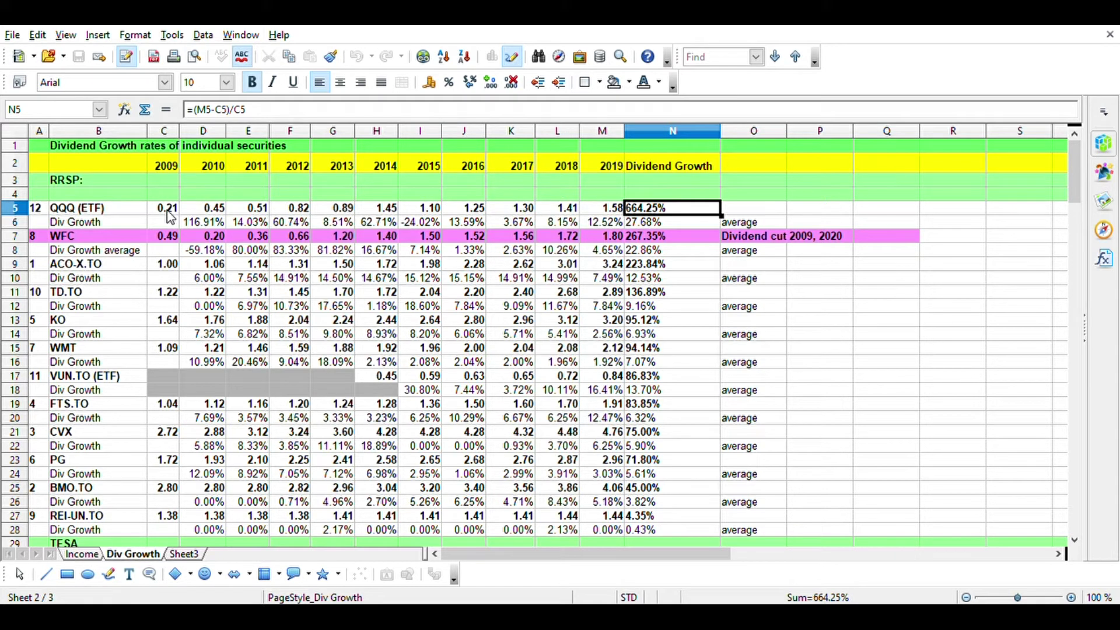
left_click(168, 211)
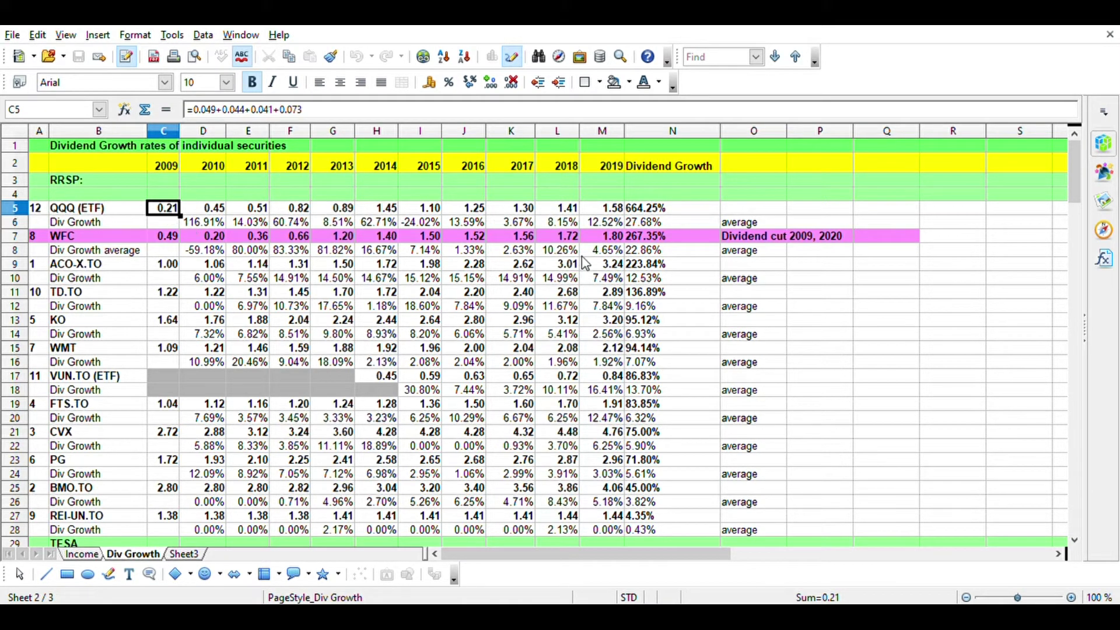
left_click(616, 210)
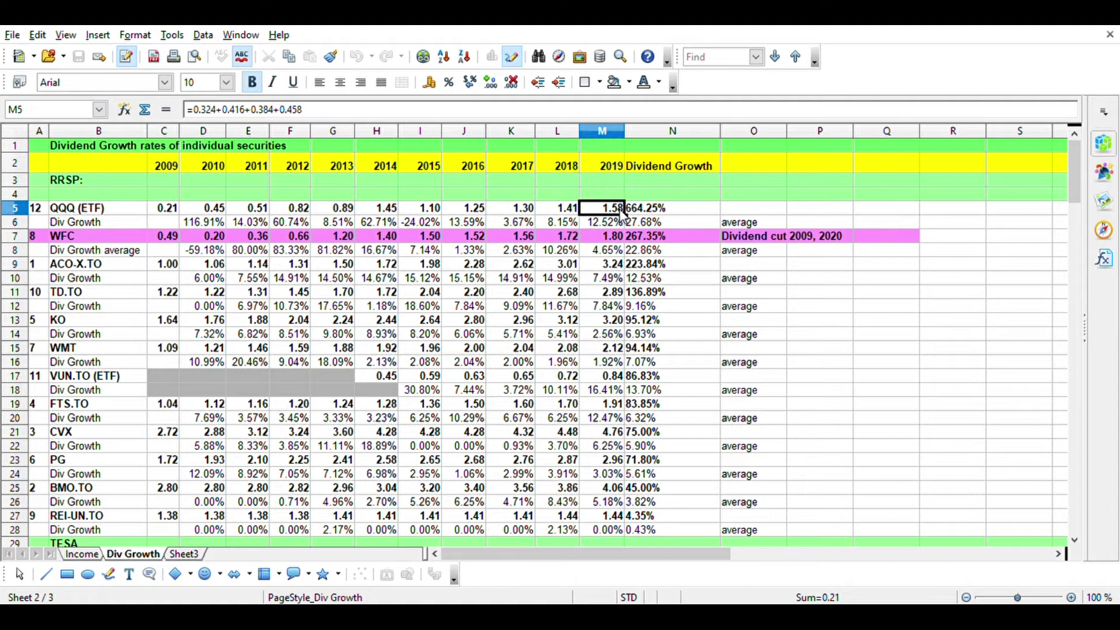
left_click(676, 210)
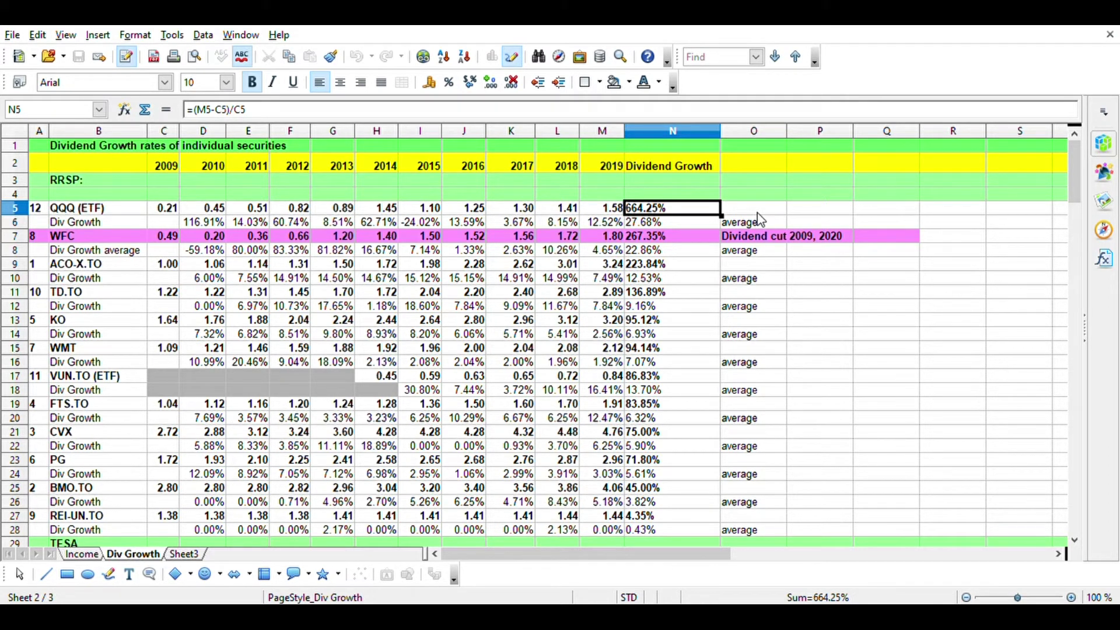
Step: Examine the year-over-year dividend growth formulas in row 6 for QQQ (ETF) and the yearly dividend sums in row 5 behind them
left_click(206, 226)
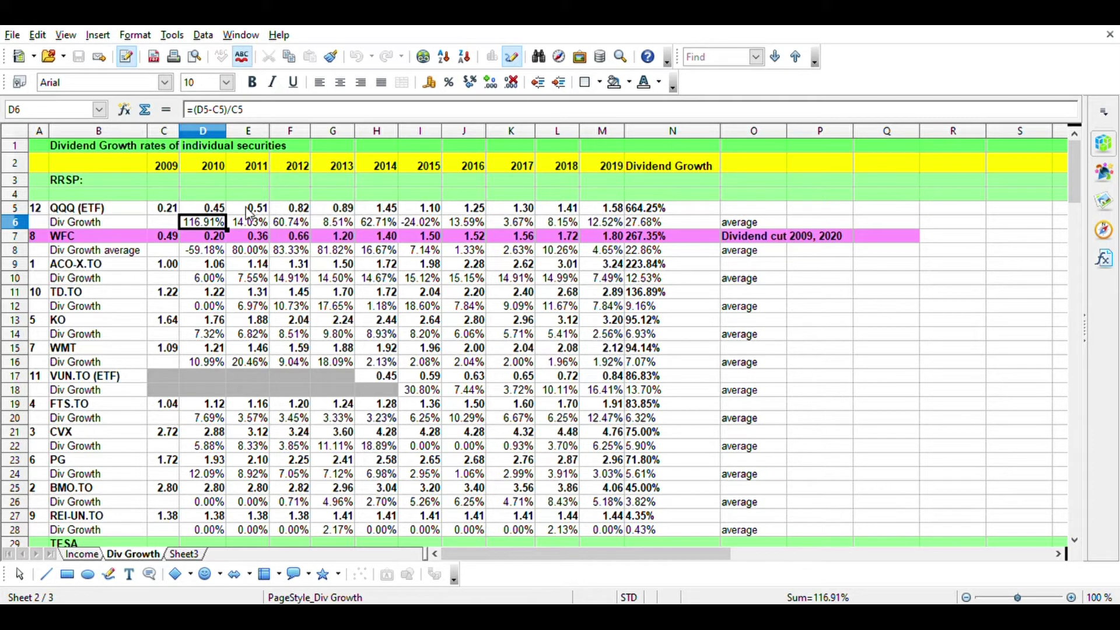
left_click(221, 209)
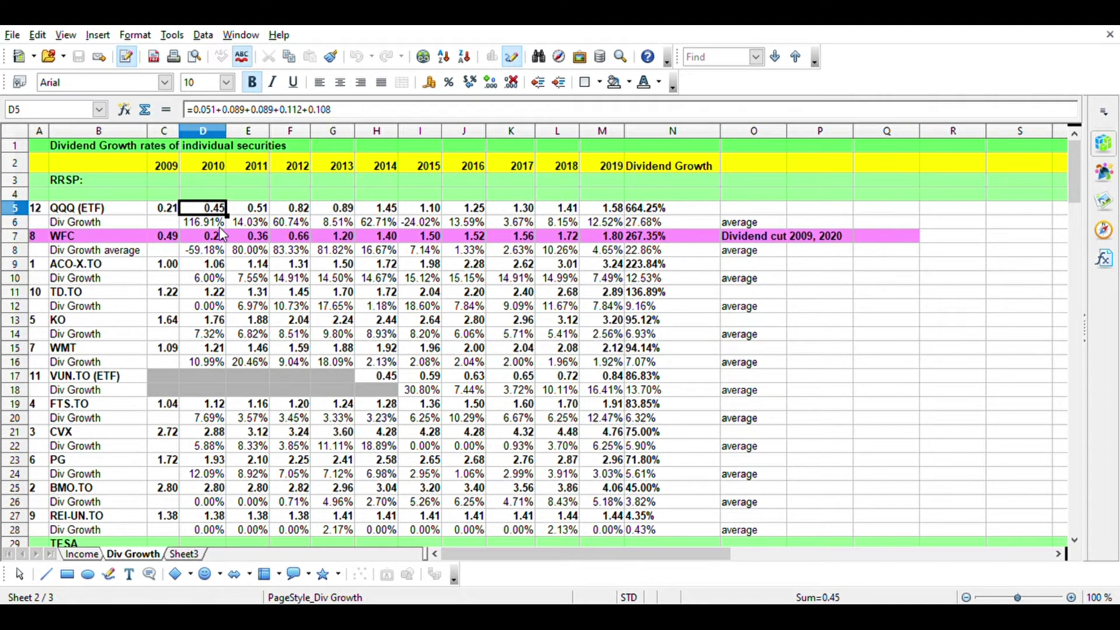
left_click(171, 213)
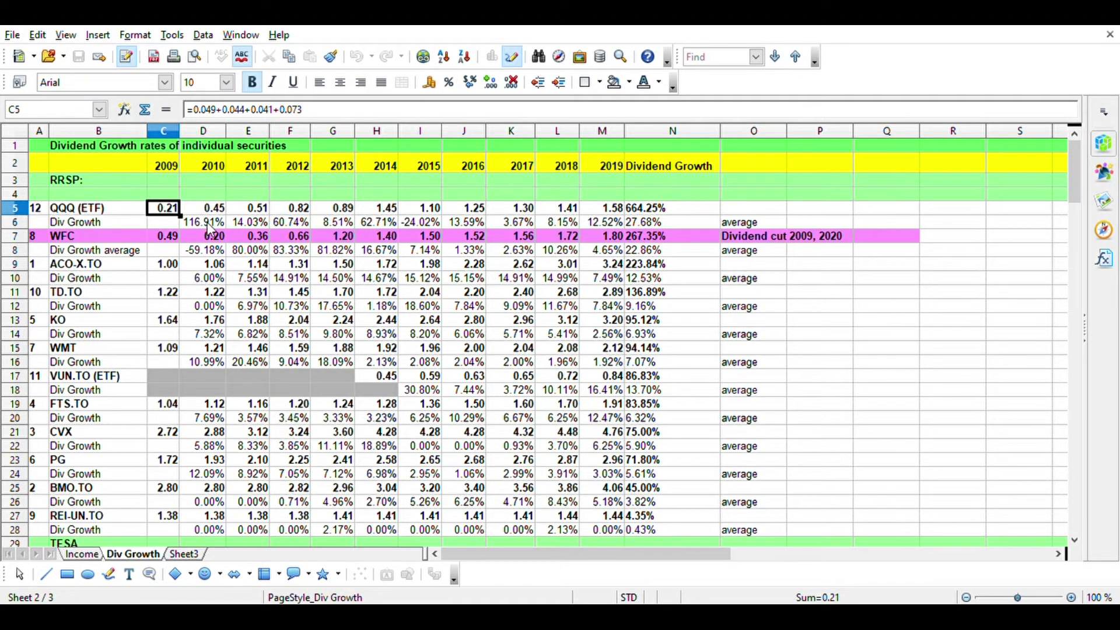
left_click(208, 225)
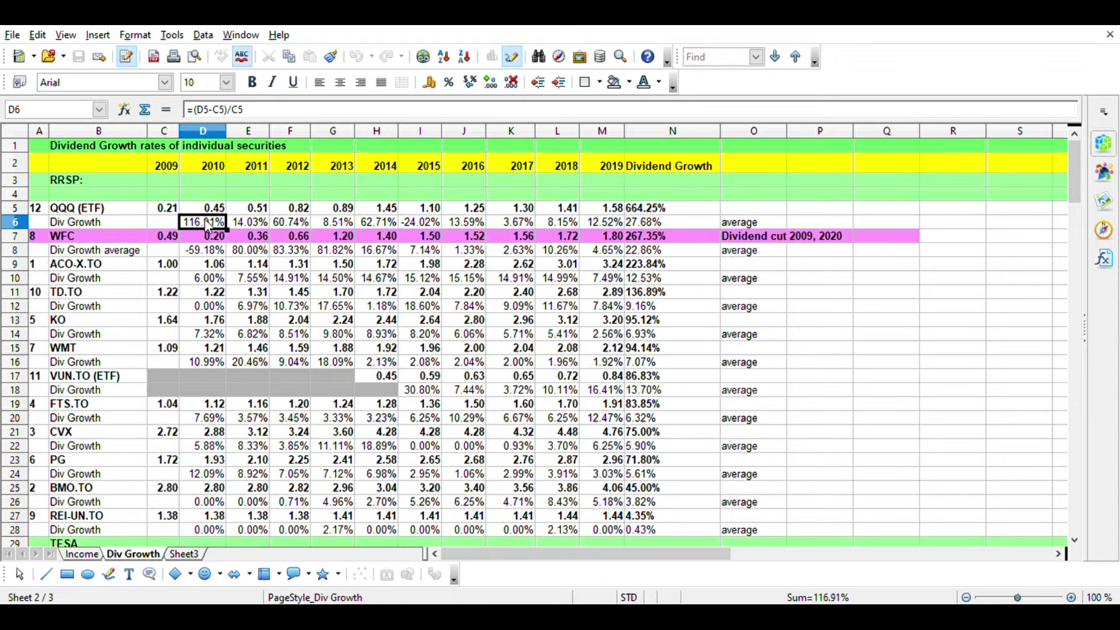
left_click(249, 224)
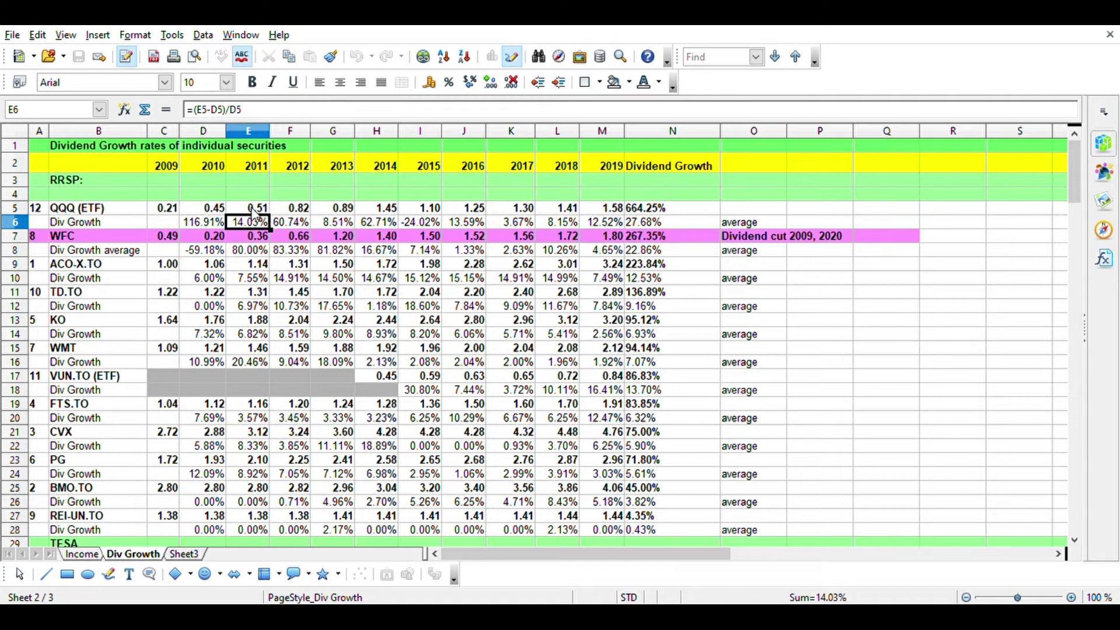
left_click(291, 225)
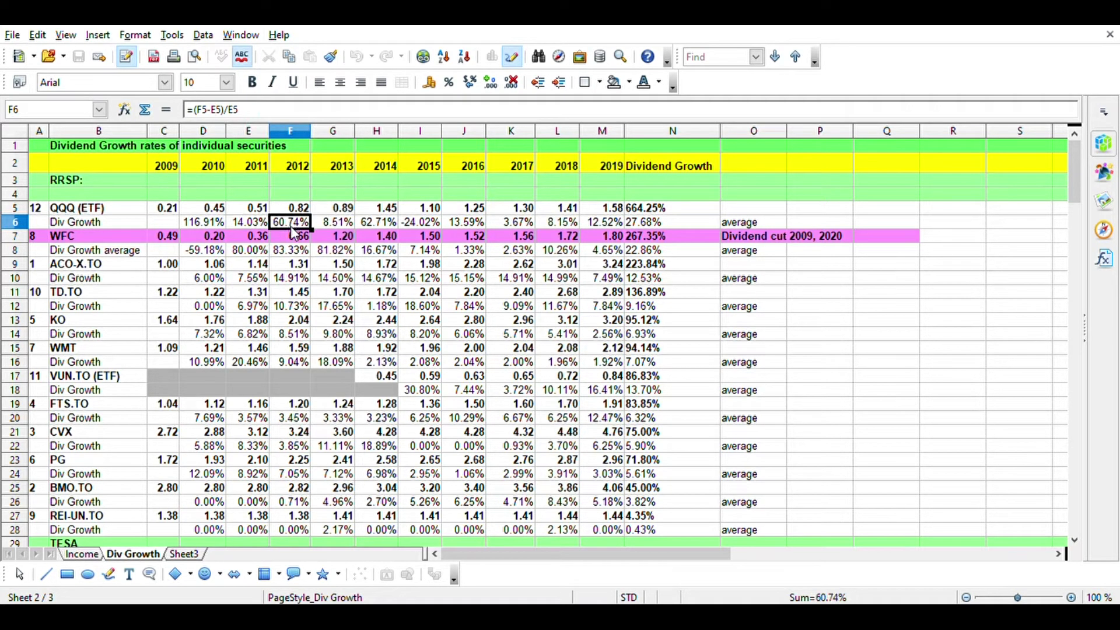
left_click(390, 226)
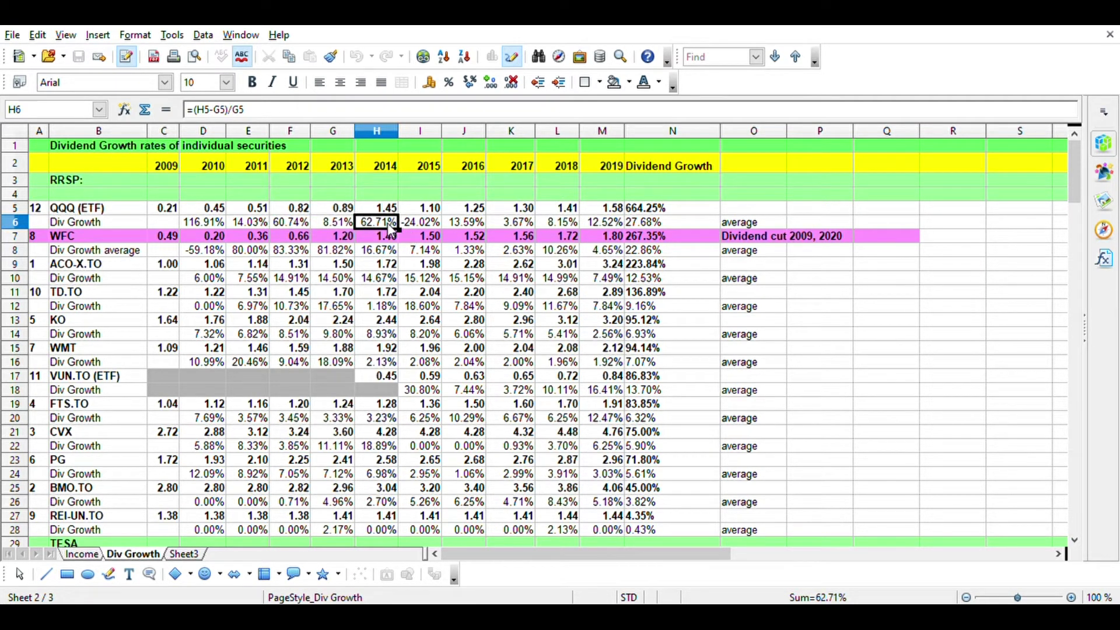
left_click(428, 227)
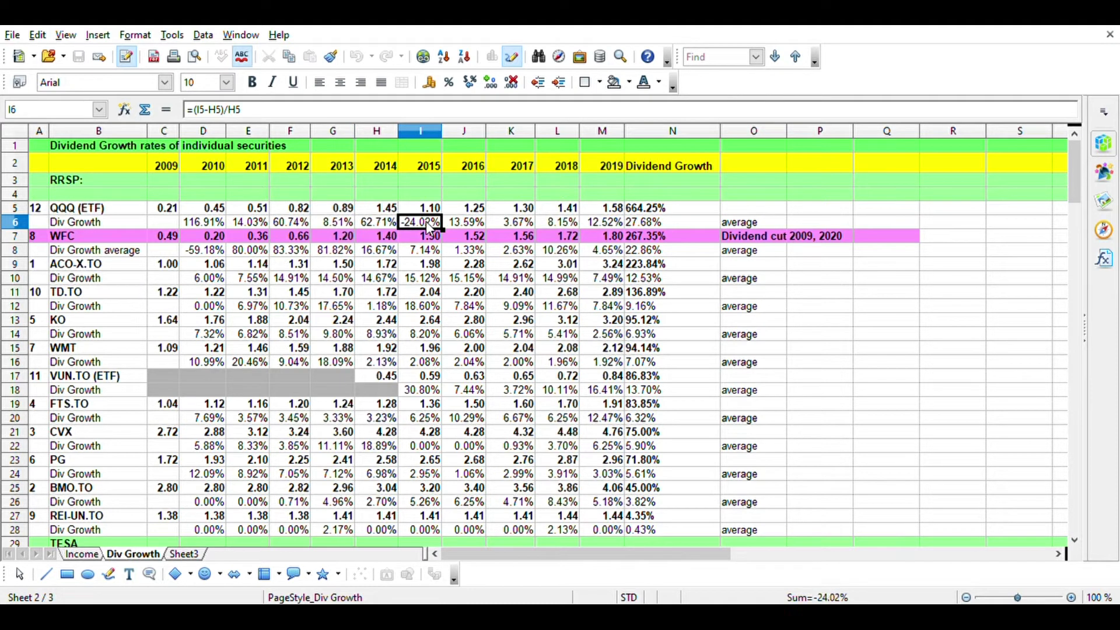
left_click(387, 211)
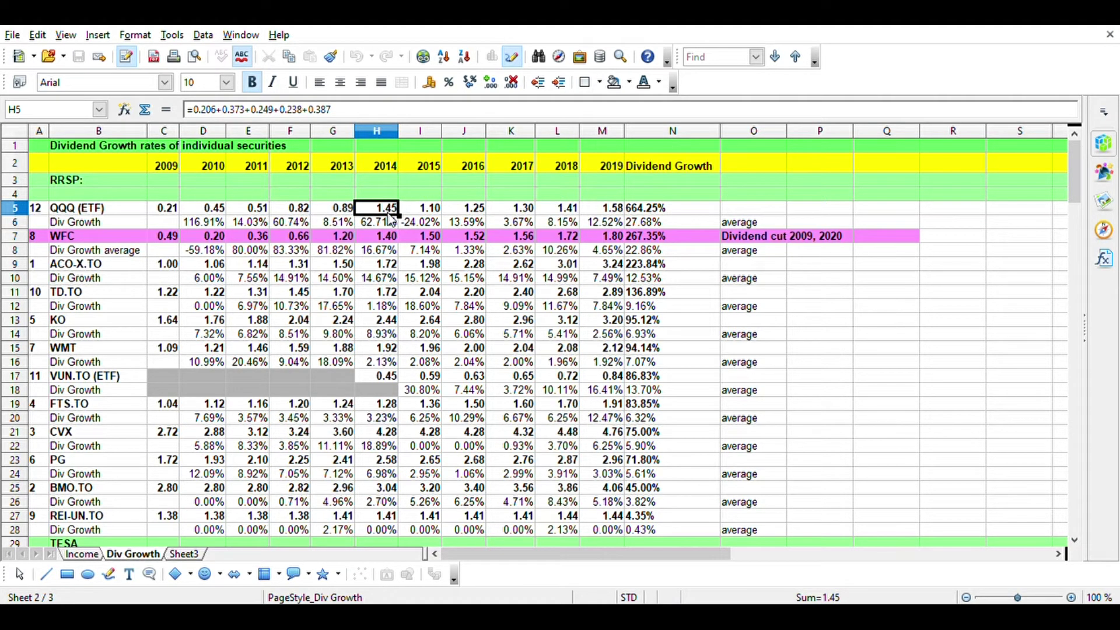
left_click(434, 214)
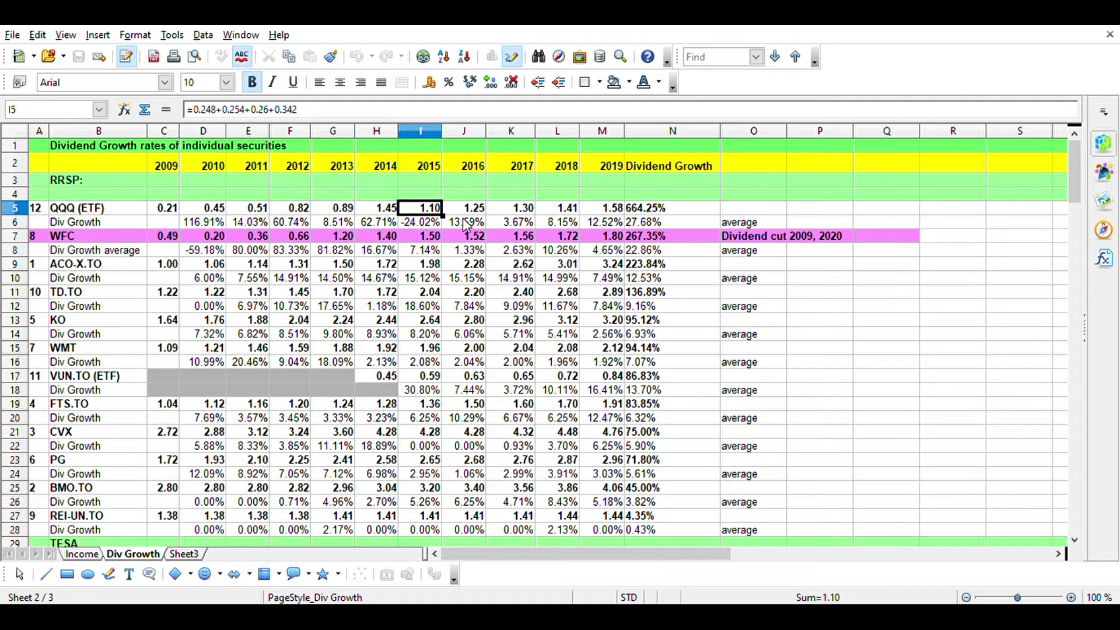
left_click(739, 211)
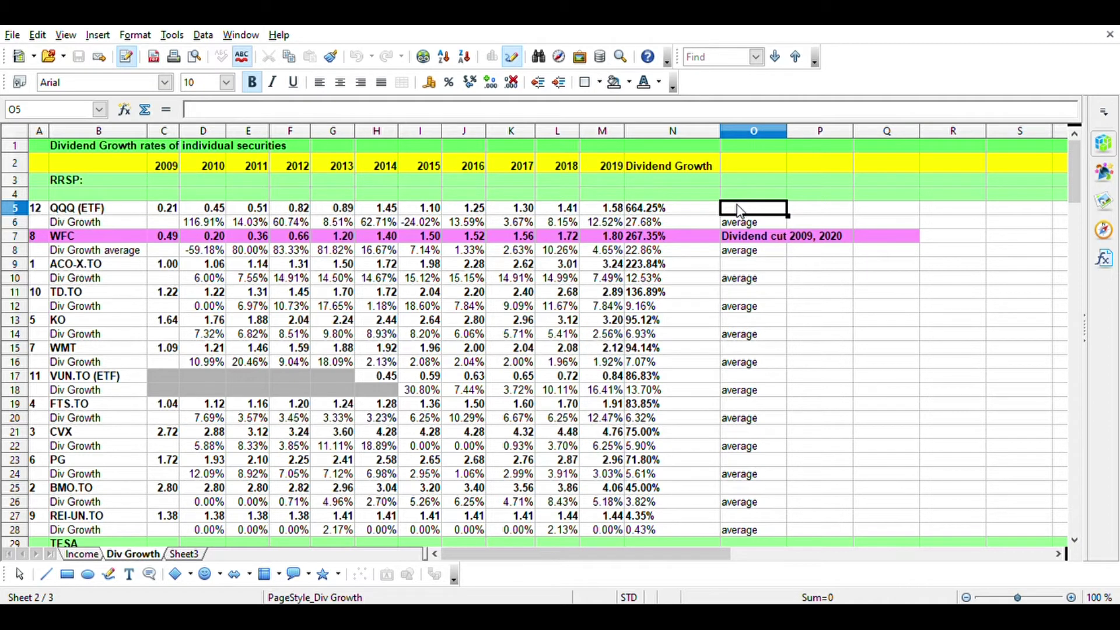
left_click(649, 209)
left_click(738, 210)
Step: Examine the KO rows: the yearly growth formulas, the average growth formula in N14 and the total growth formula in N13
left_click(94, 322)
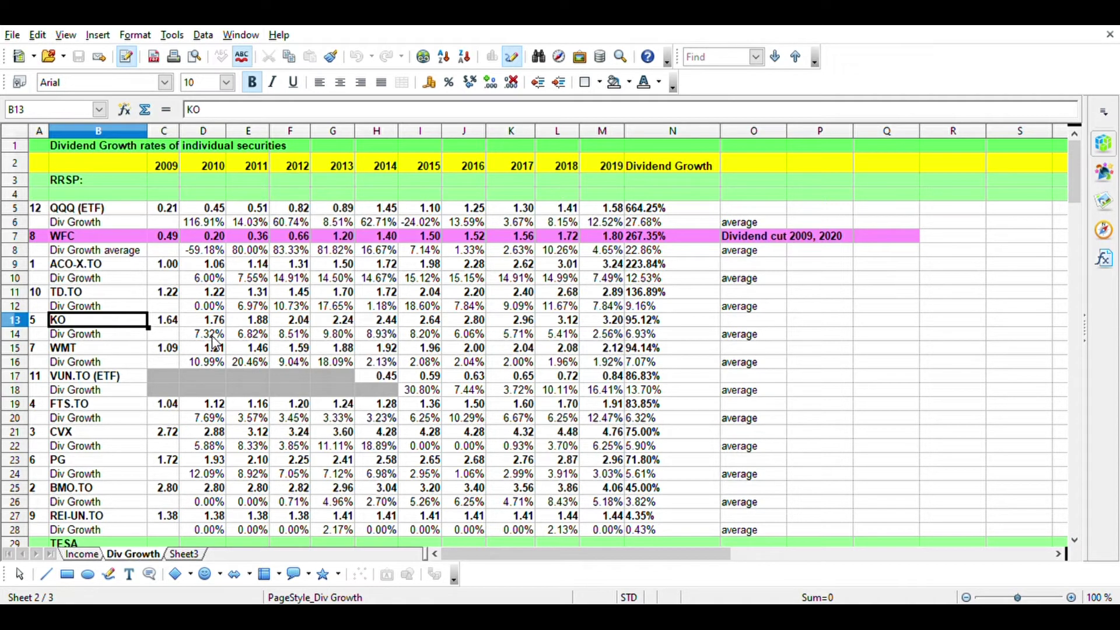
left_click(653, 340)
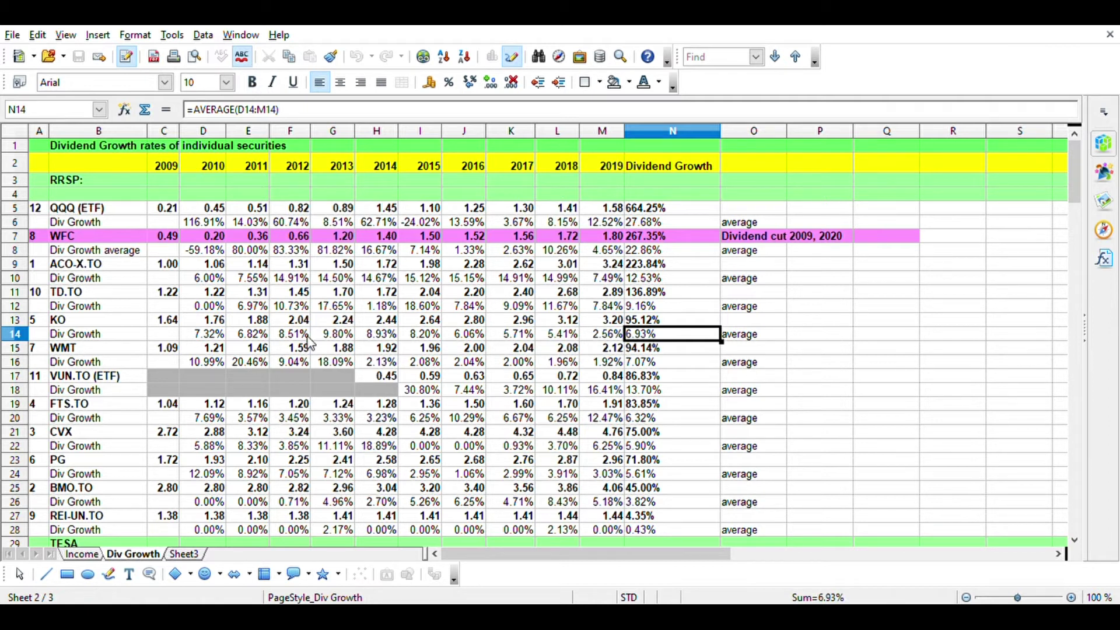
left_click(211, 337)
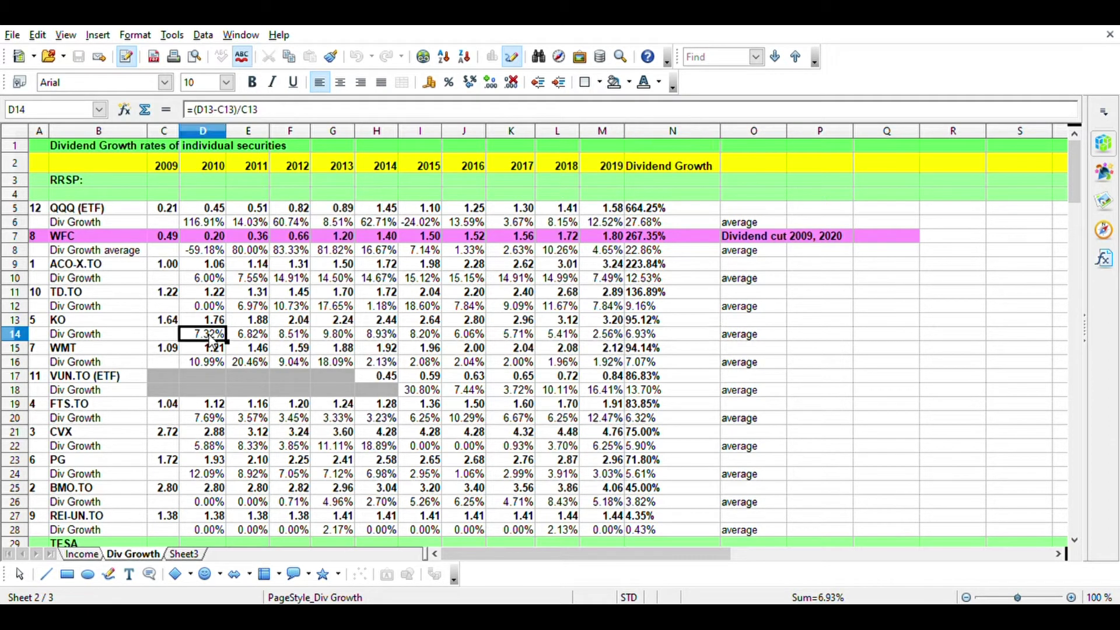
left_click(262, 338)
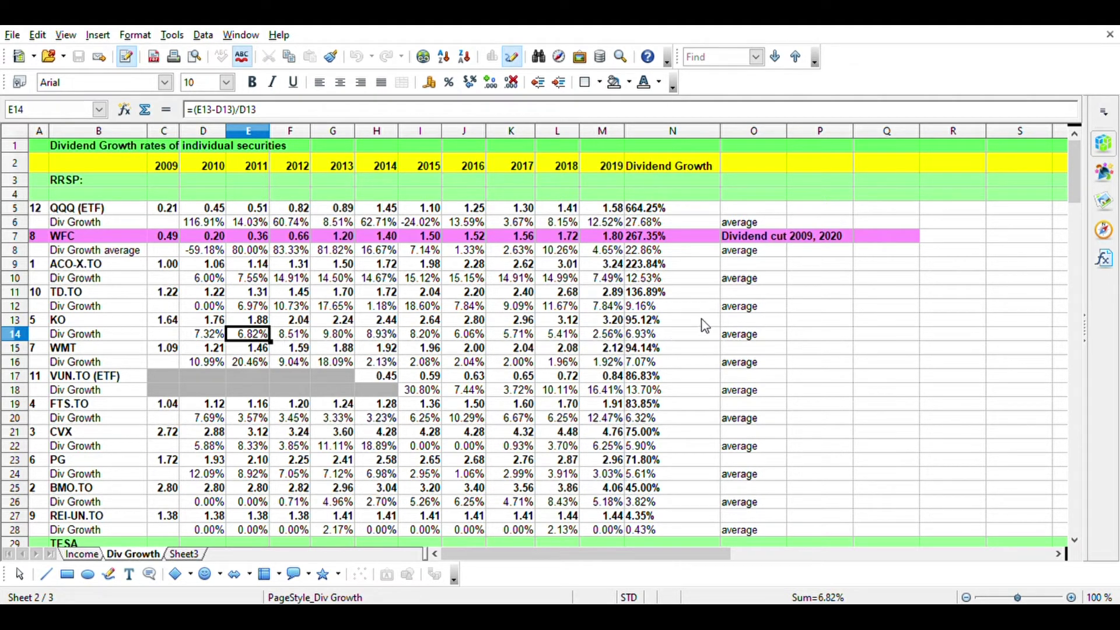
left_click(727, 324)
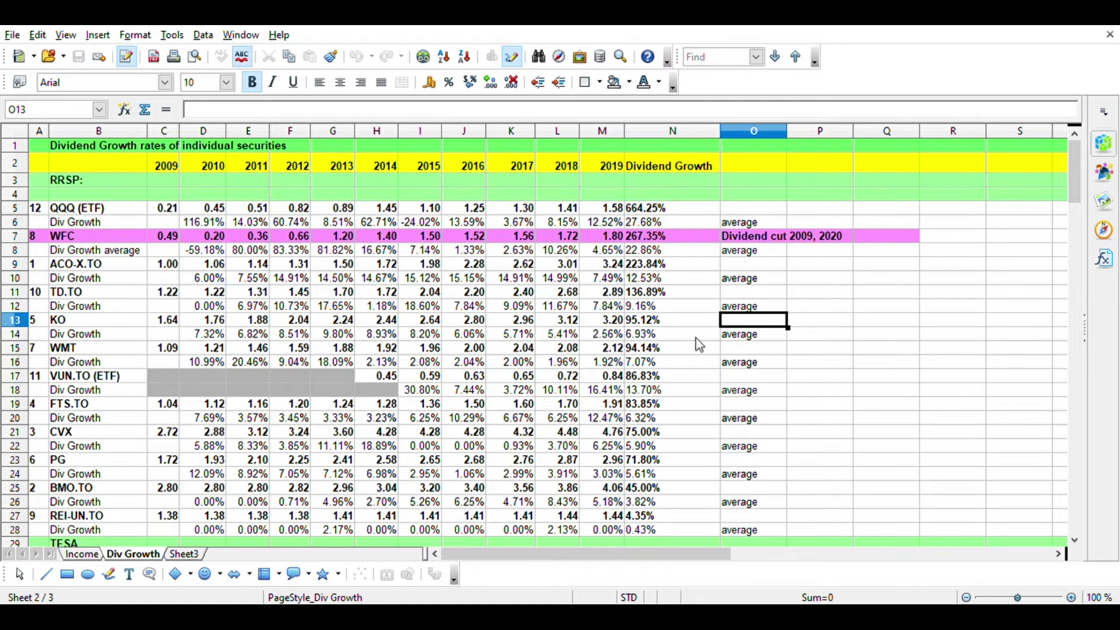
left_click(809, 327)
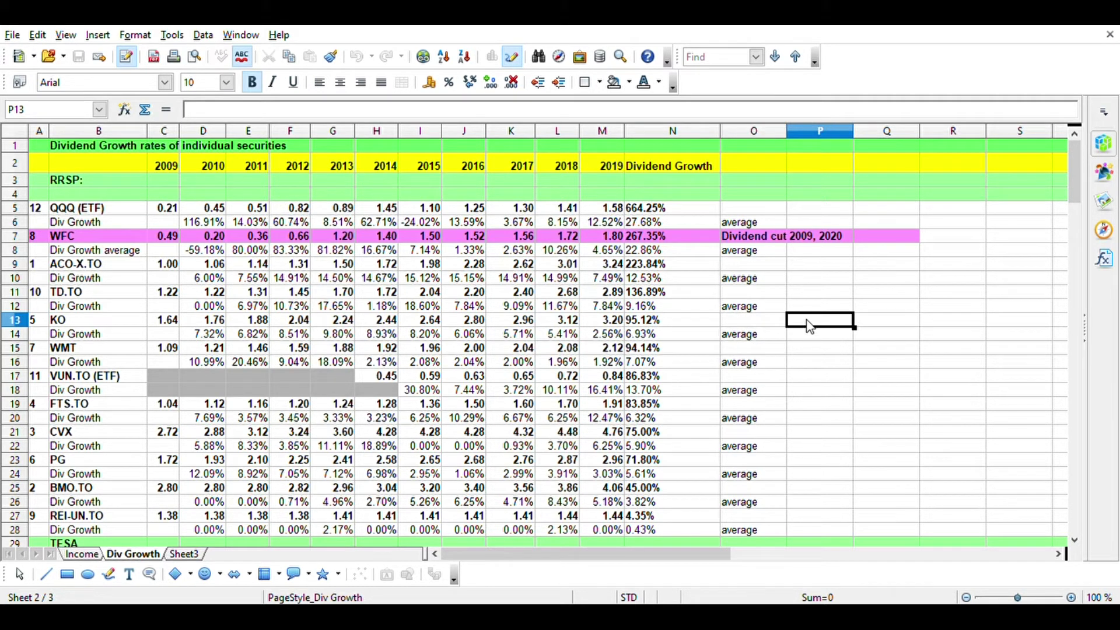
left_click(670, 326)
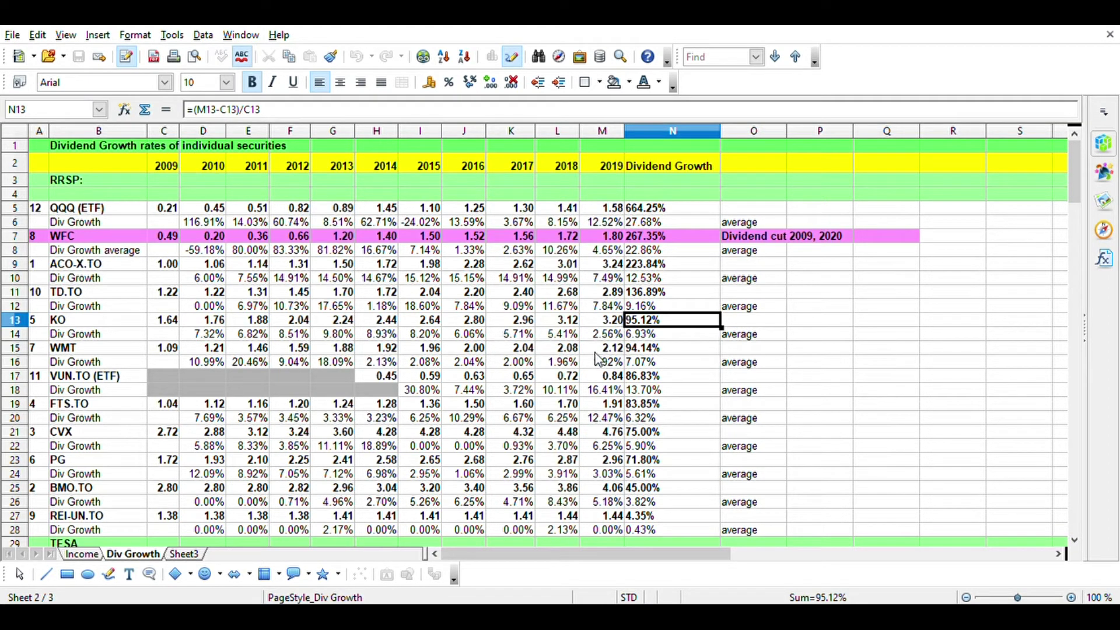
left_click(744, 327)
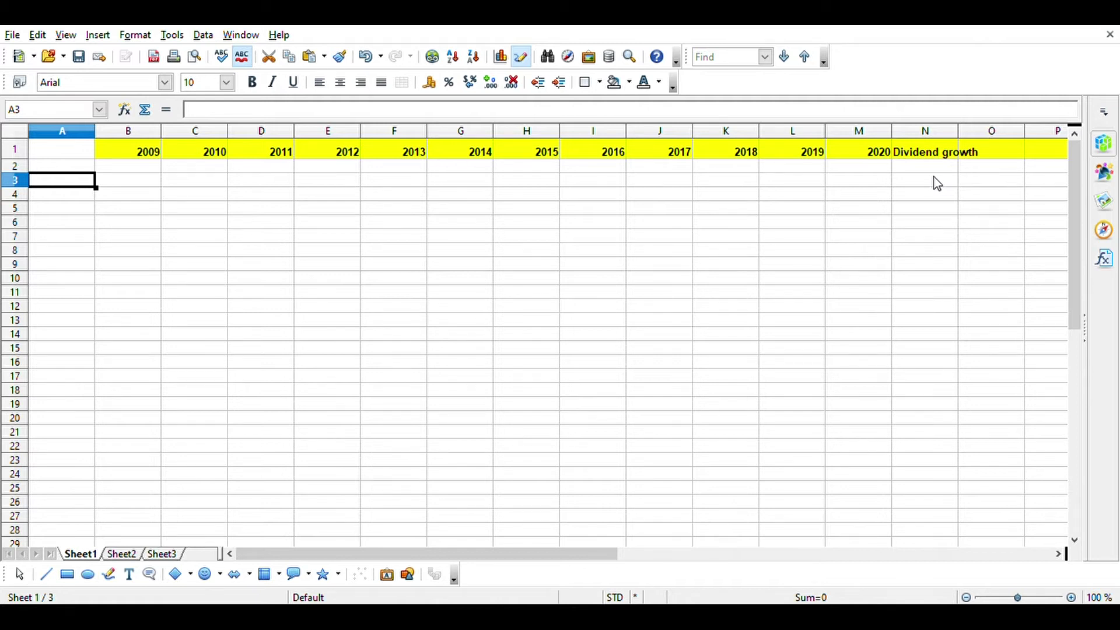
Step: Enter the ticker JNJ in cell A3 of the new dividend sheet and select its 2009 cell, B3
left_click(931, 199)
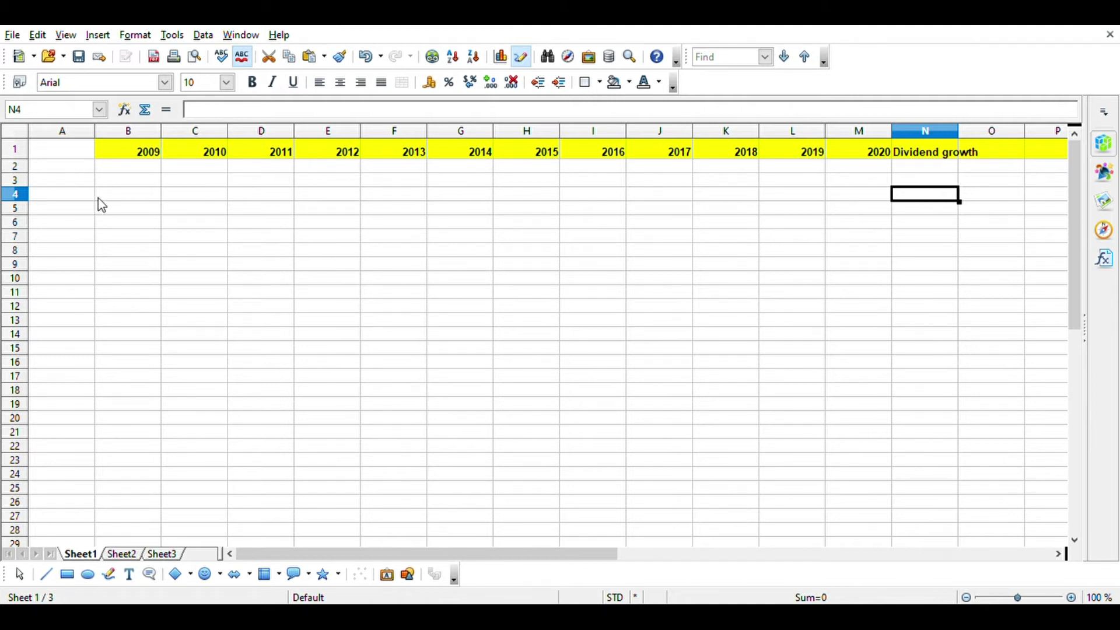
left_click(83, 186)
type("JNJ")
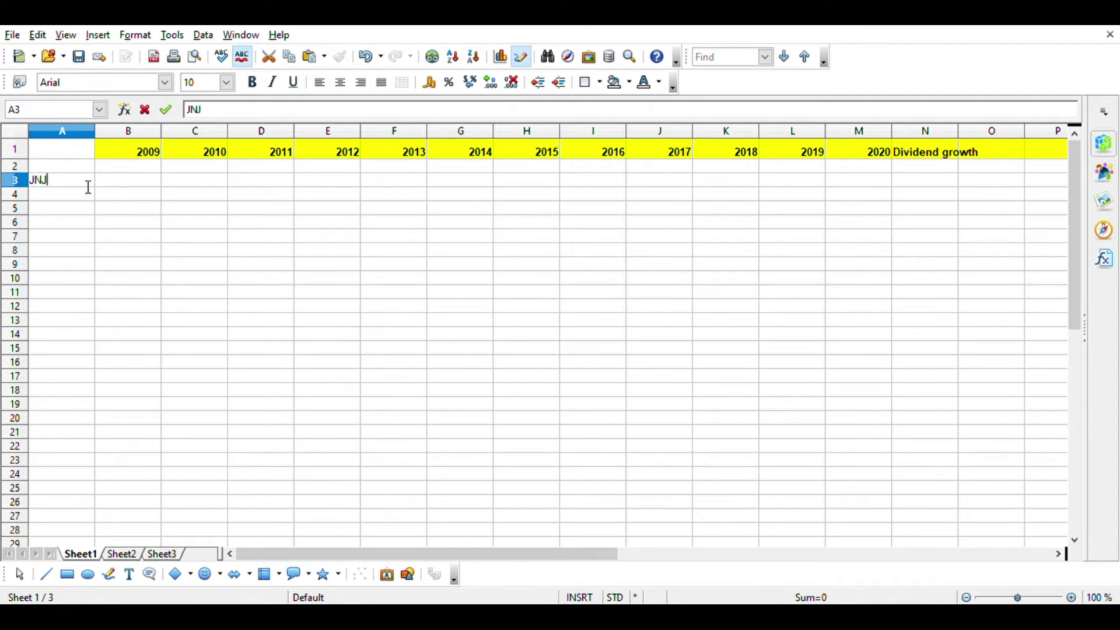
key("Tab")
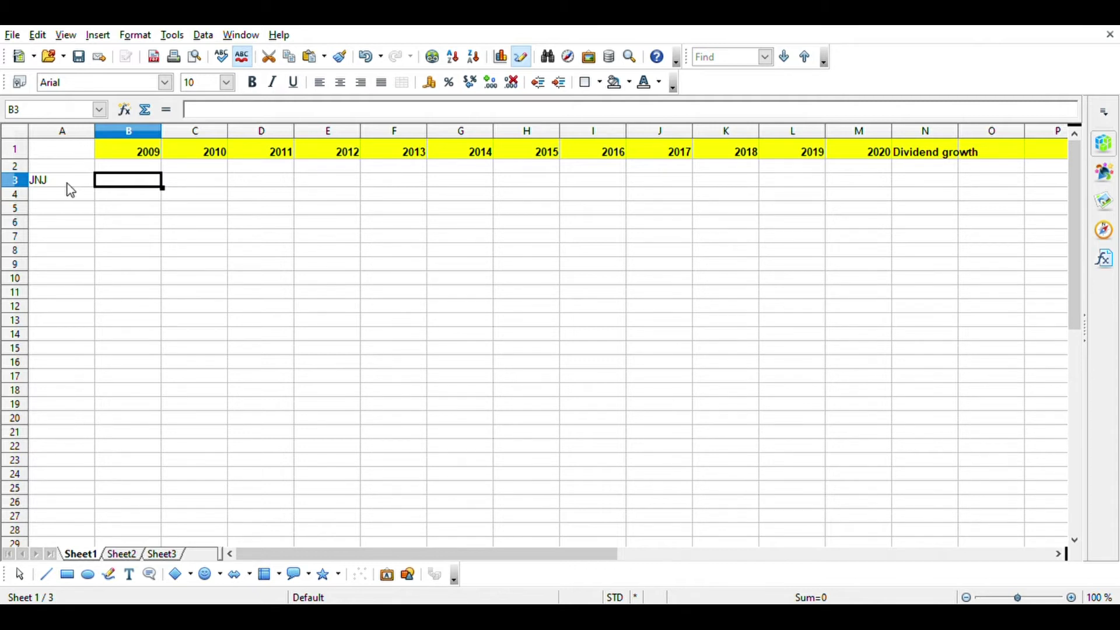
left_click(67, 184)
left_click(142, 187)
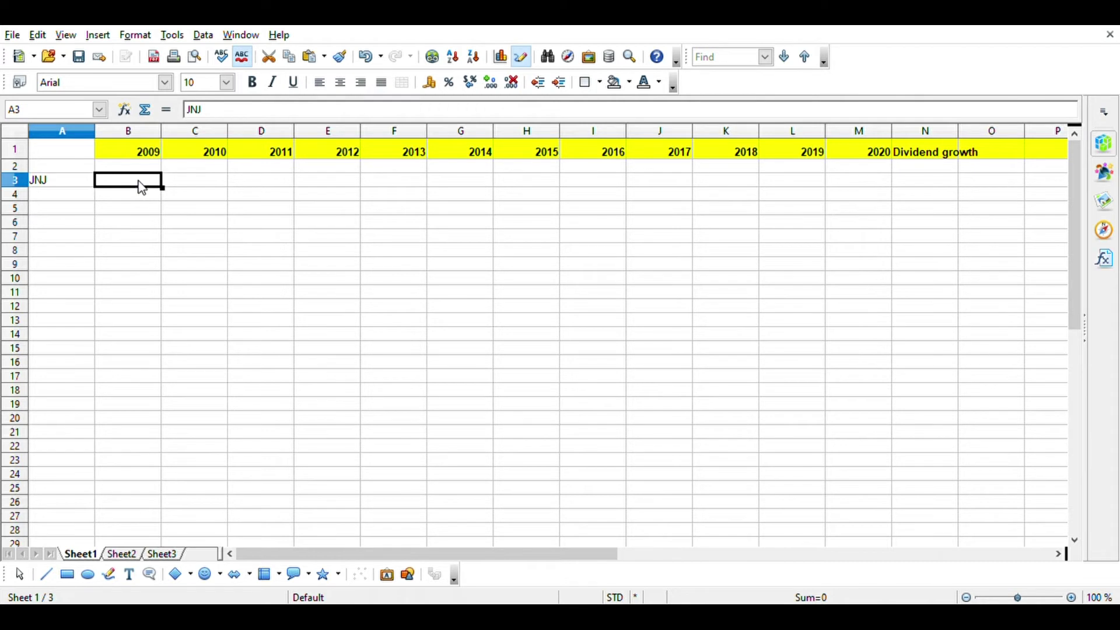
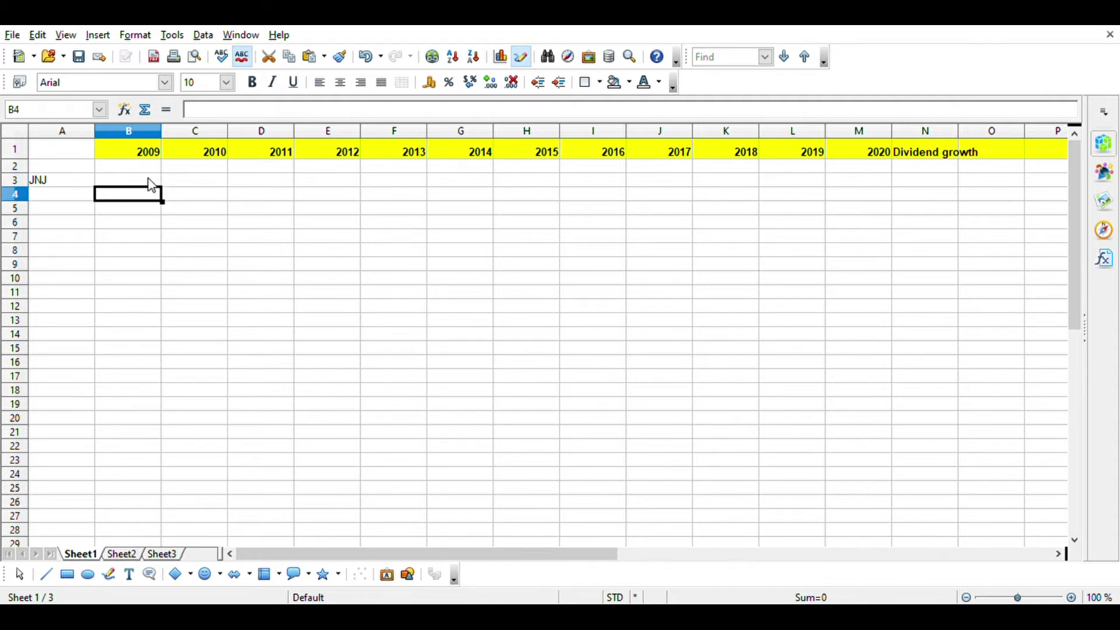
left_click(151, 185)
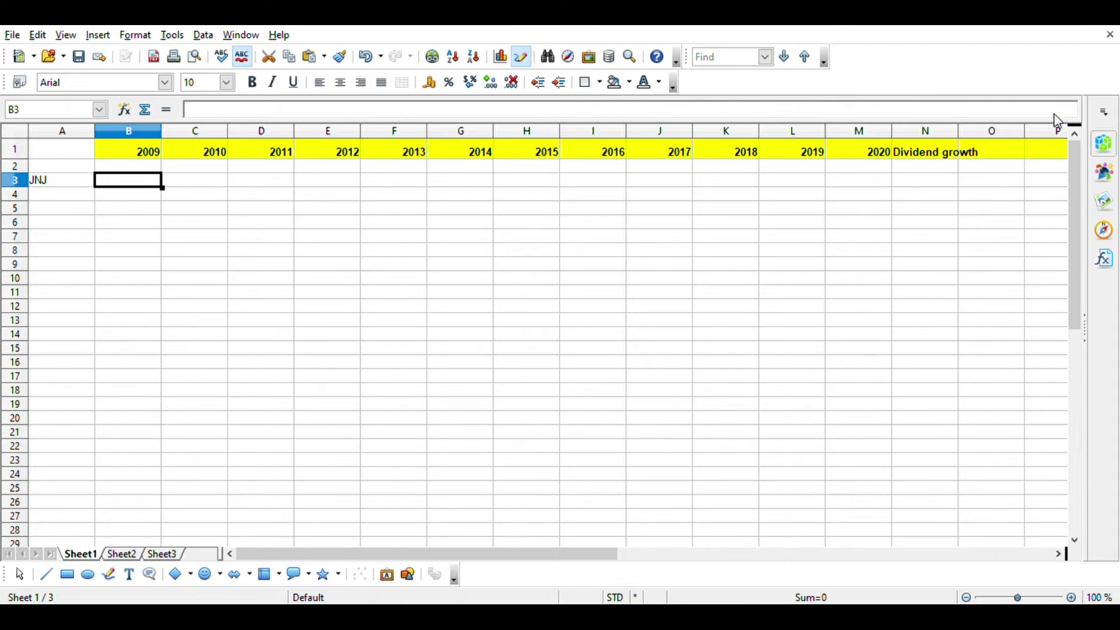
Step: Switch to Yahoo Finance in the browser, look up jnj and choose the NYSE-listed Johnson & Johnson stock
key("alt+Tab")
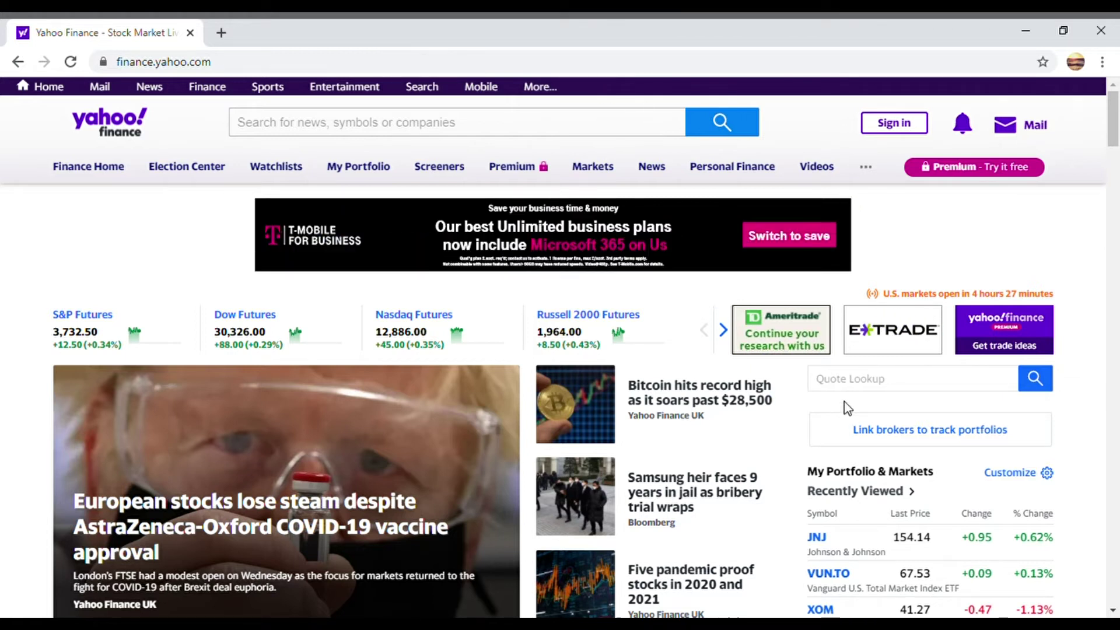
left_click(852, 381)
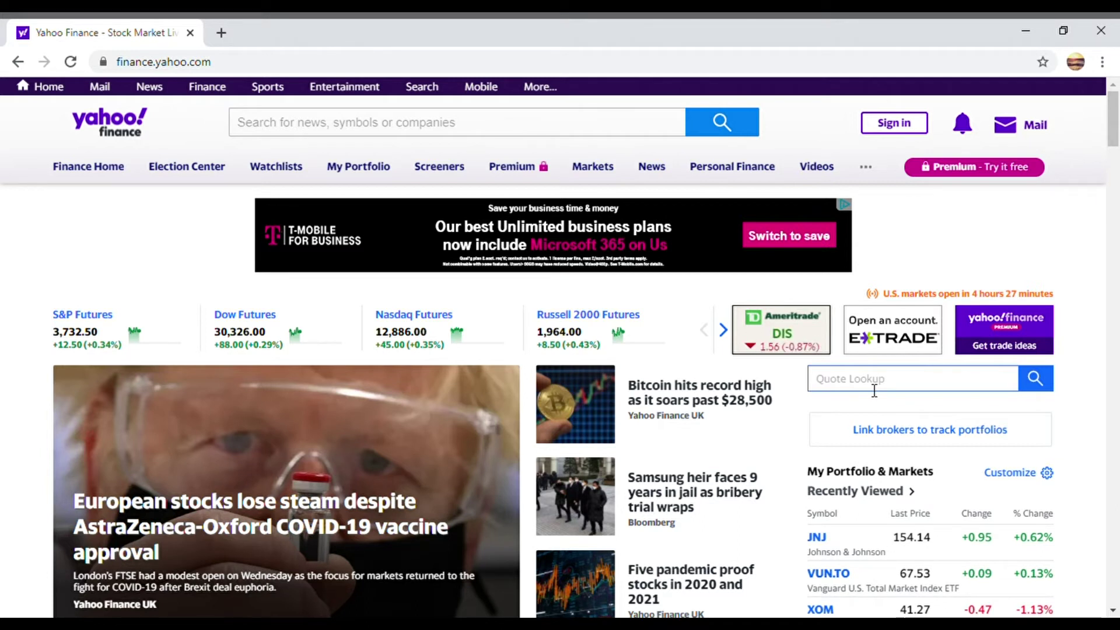
type("jnj")
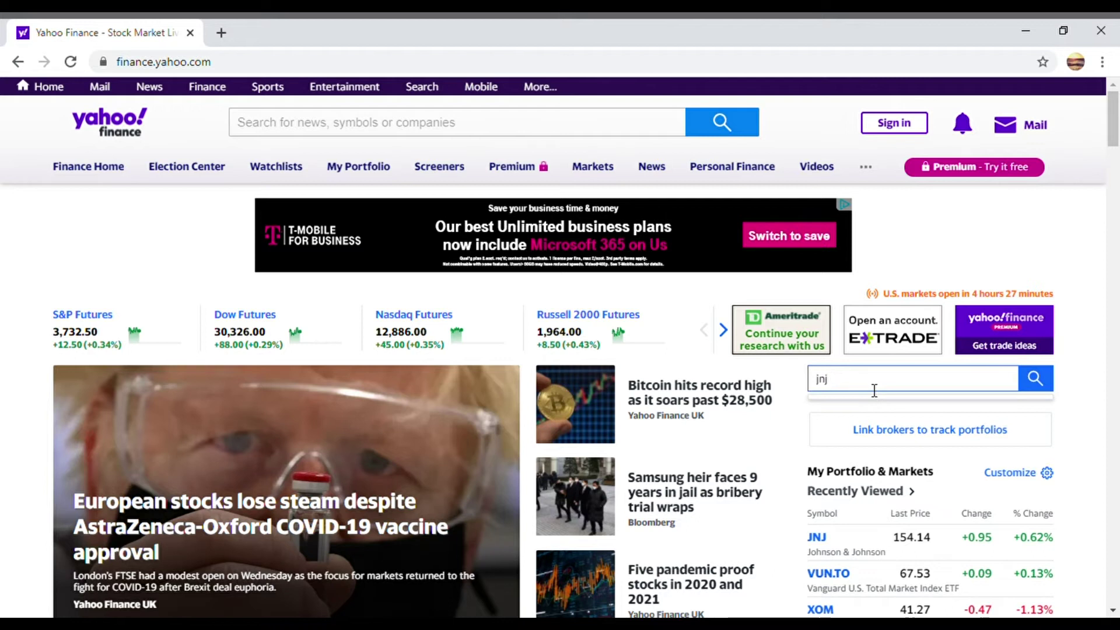
key("BackSpace")
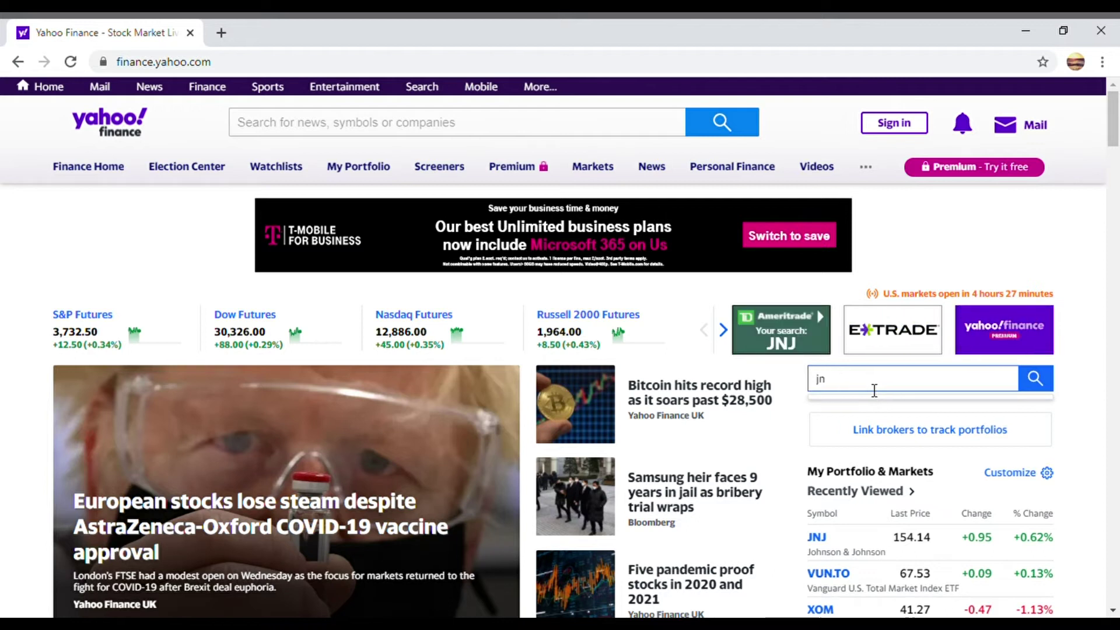
type("j")
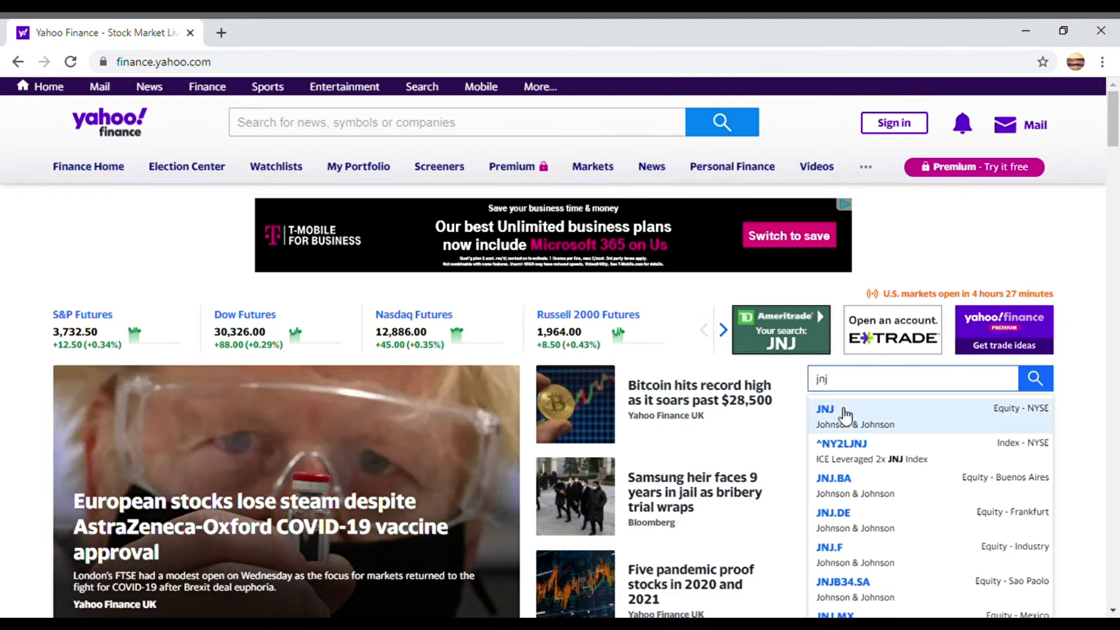
left_click(835, 416)
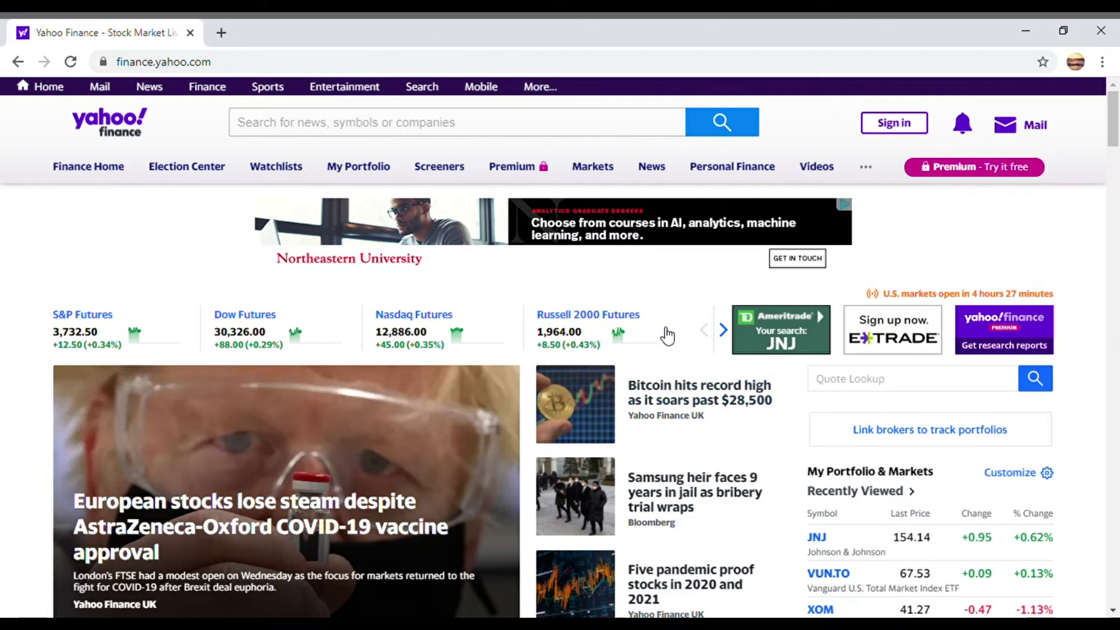
Step: Open the Johnson & Johnson (JNJ) quote and bring up its historical data
left_click(572, 295)
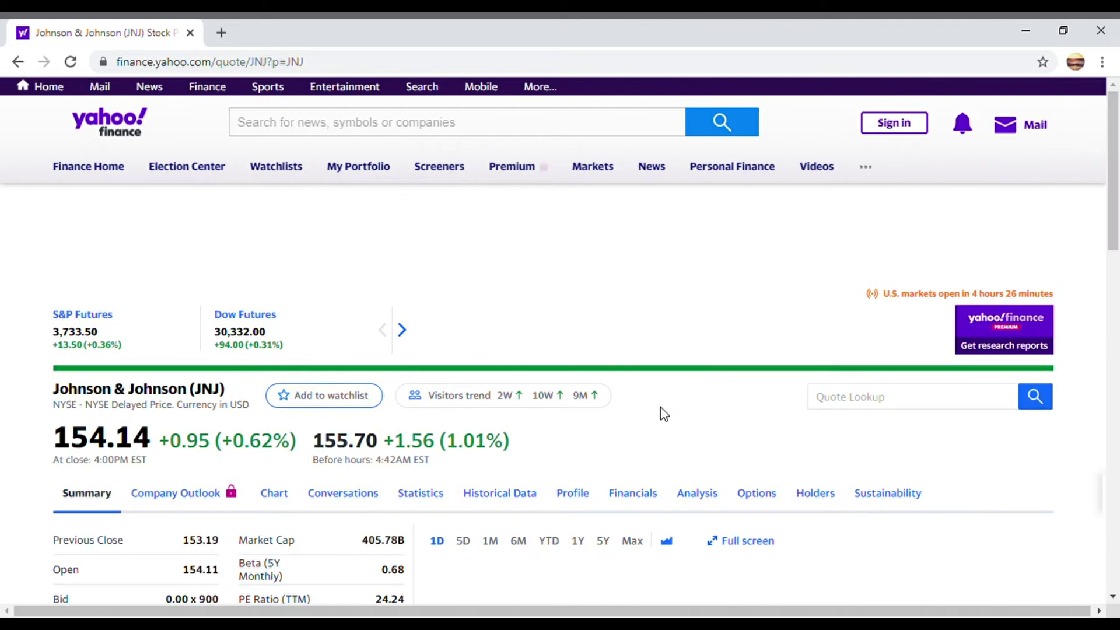
scroll(670, 404, "down", 3)
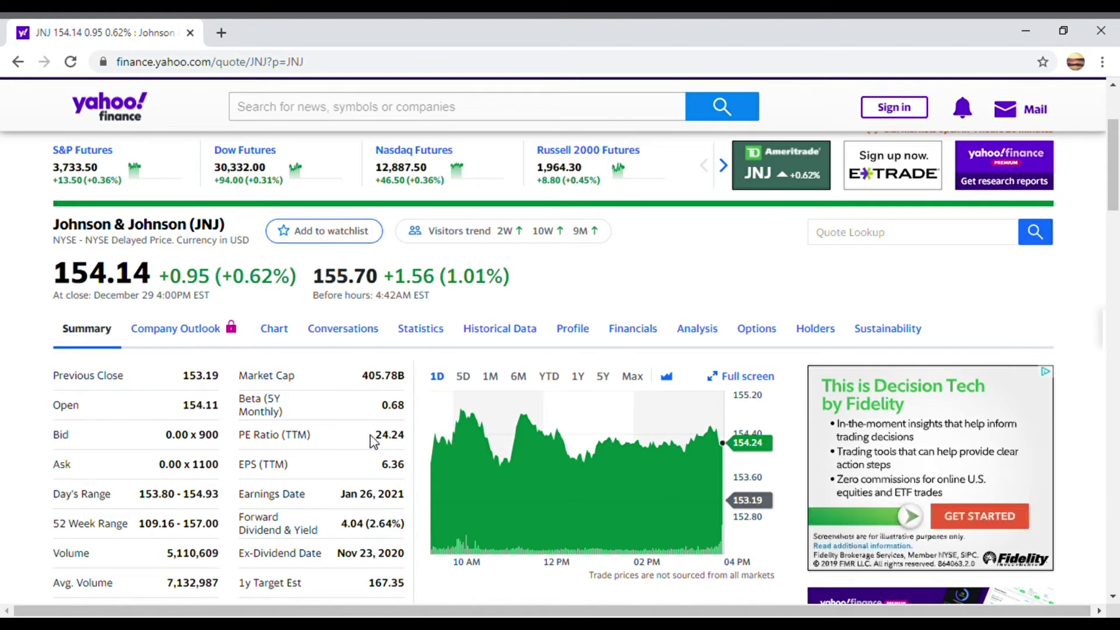
scroll(485, 360, "down", 1)
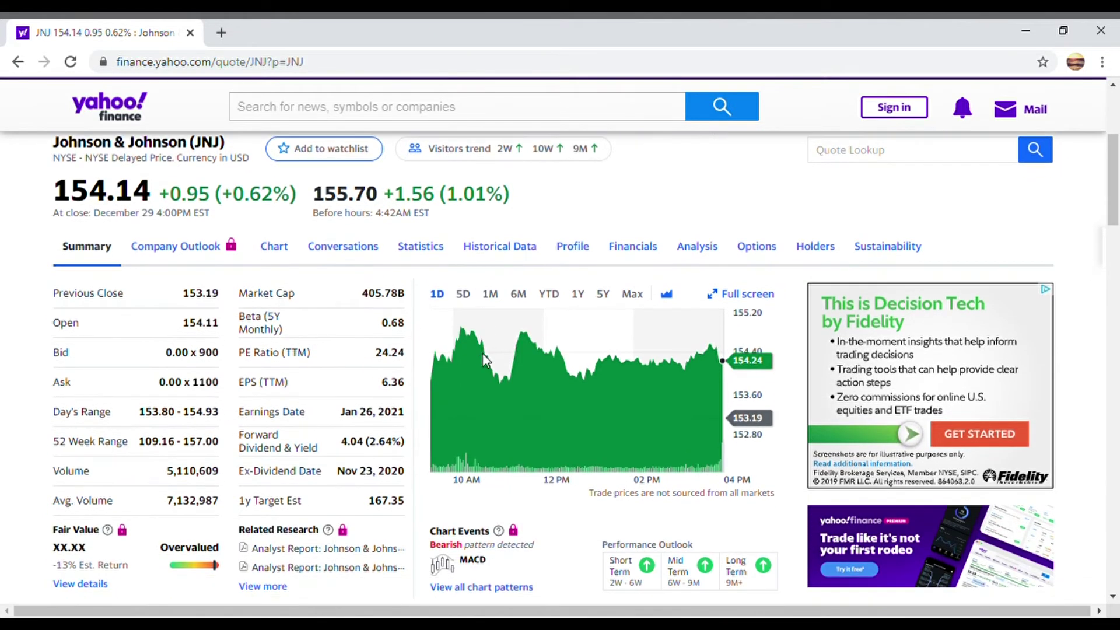
left_click(509, 248)
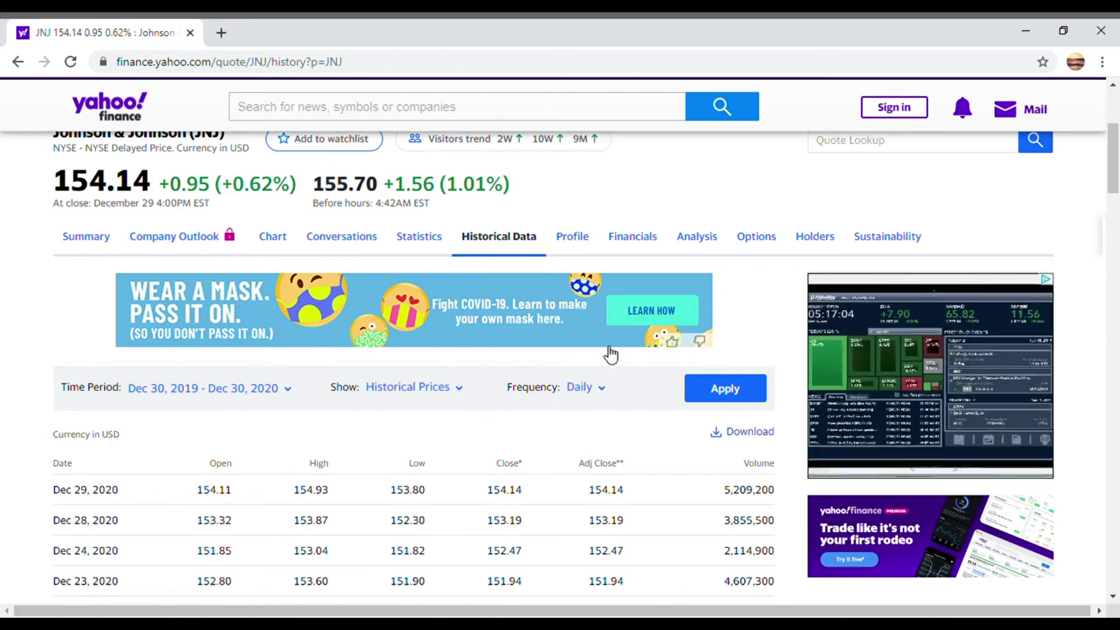
Step: Set the start date of the historical data's time period to 01/01/2009 and accept the period
scroll(611, 352, "down", 1)
scroll(610, 353, "down", 1)
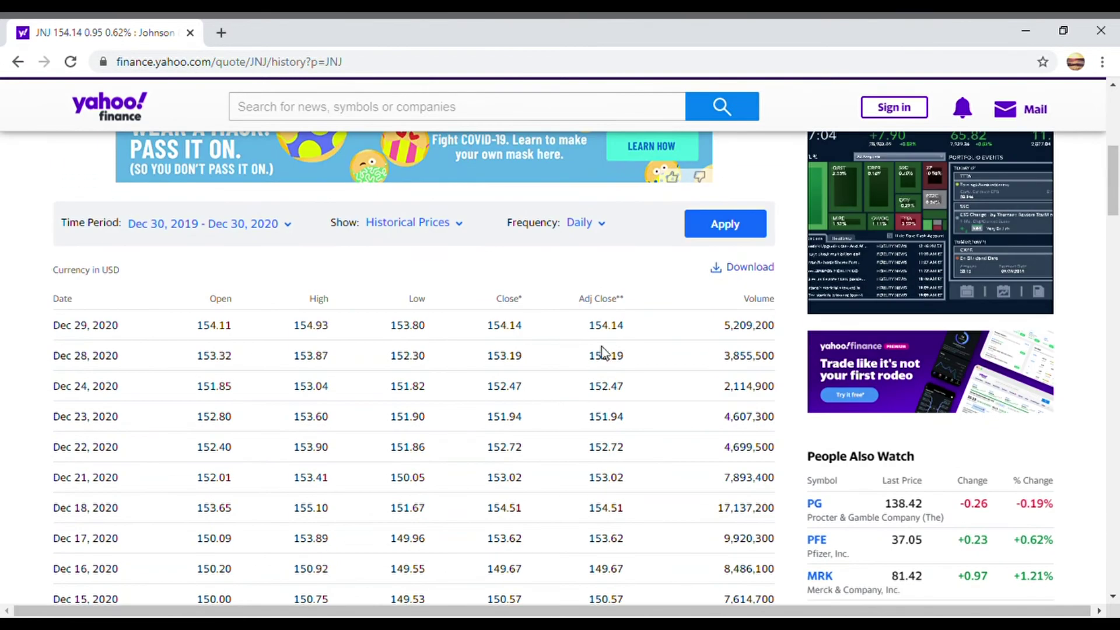
left_click(278, 231)
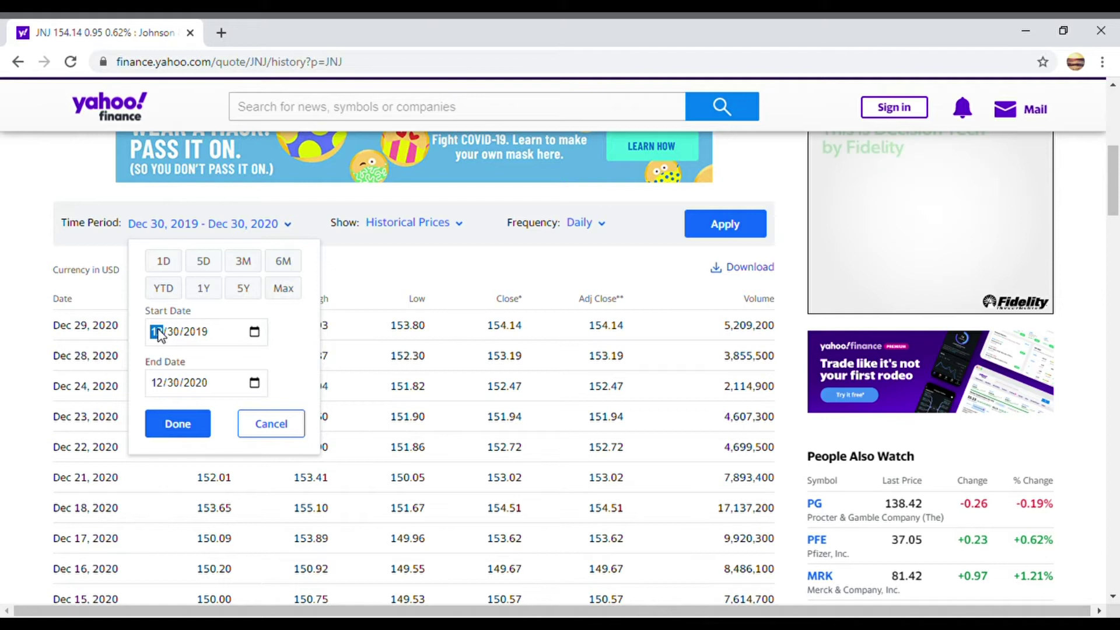
type("1")
left_click(181, 334)
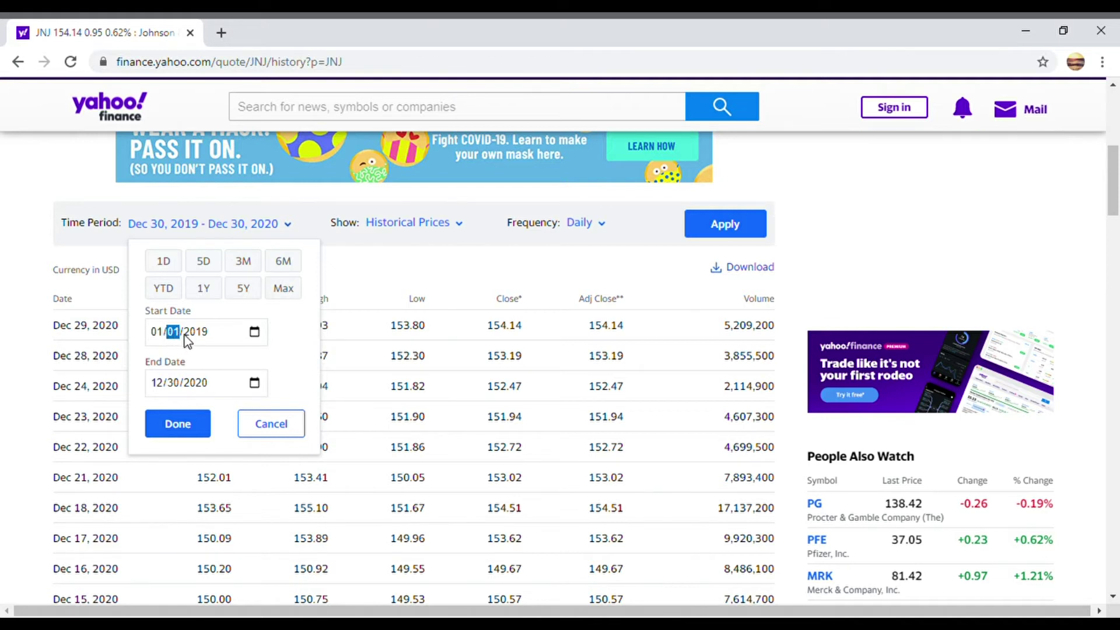
type("01/2009")
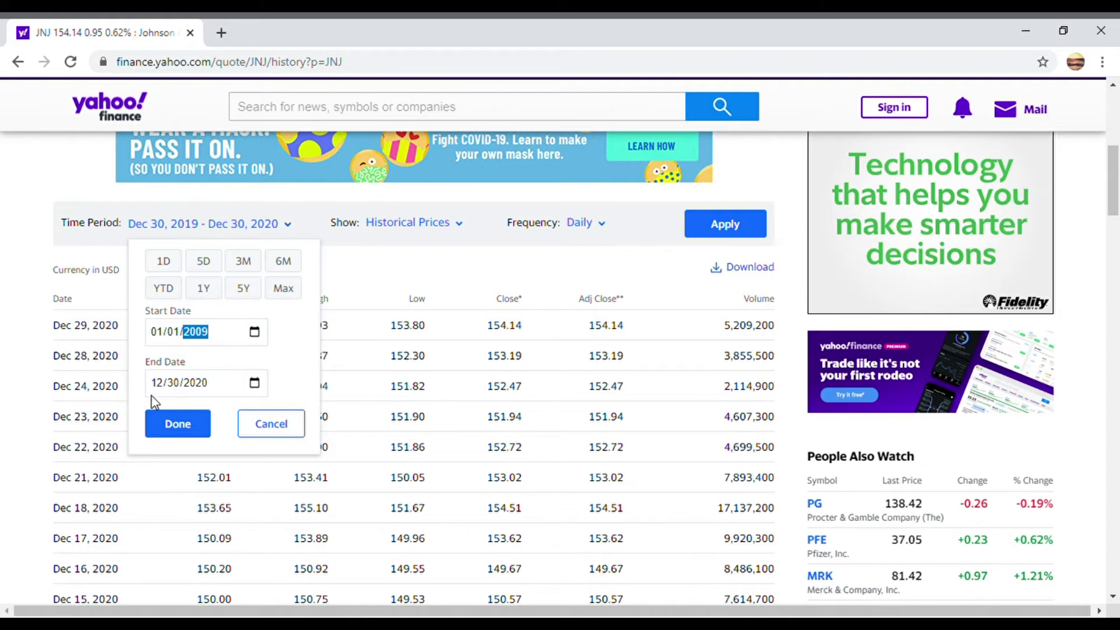
left_click(174, 423)
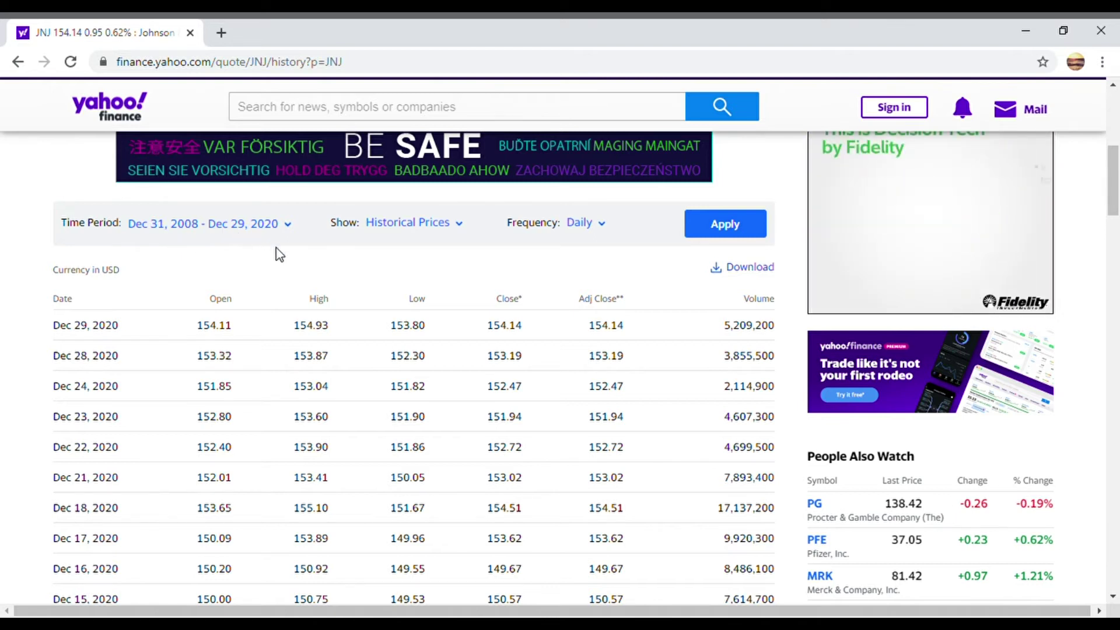
Step: Show dividends only at a monthly frequency and apply the filters to the JNJ historical data
left_click(427, 229)
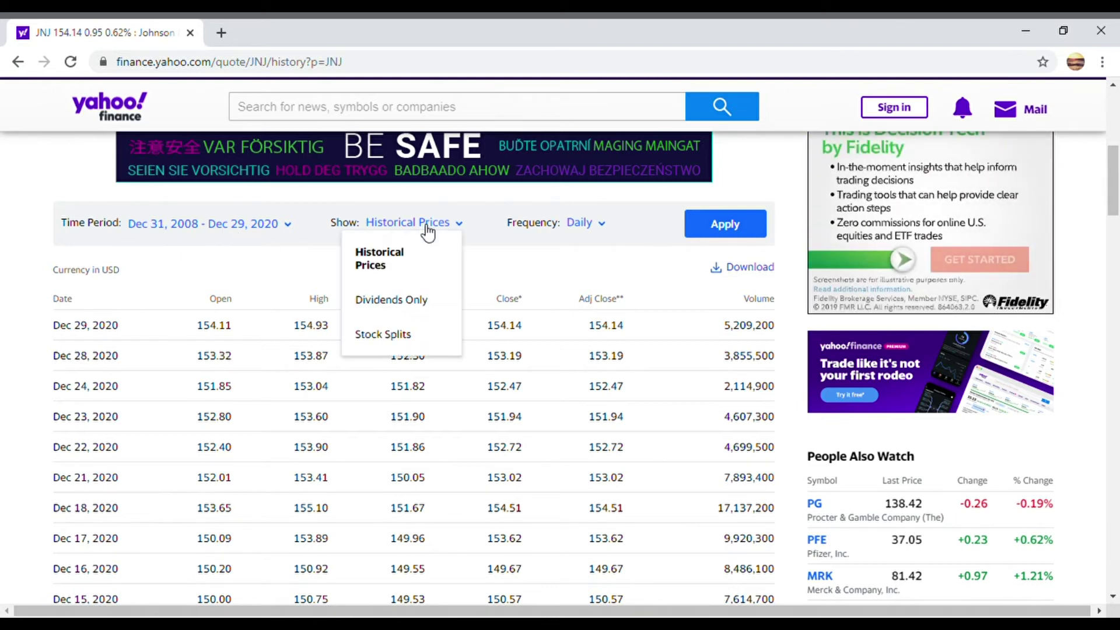
left_click(417, 302)
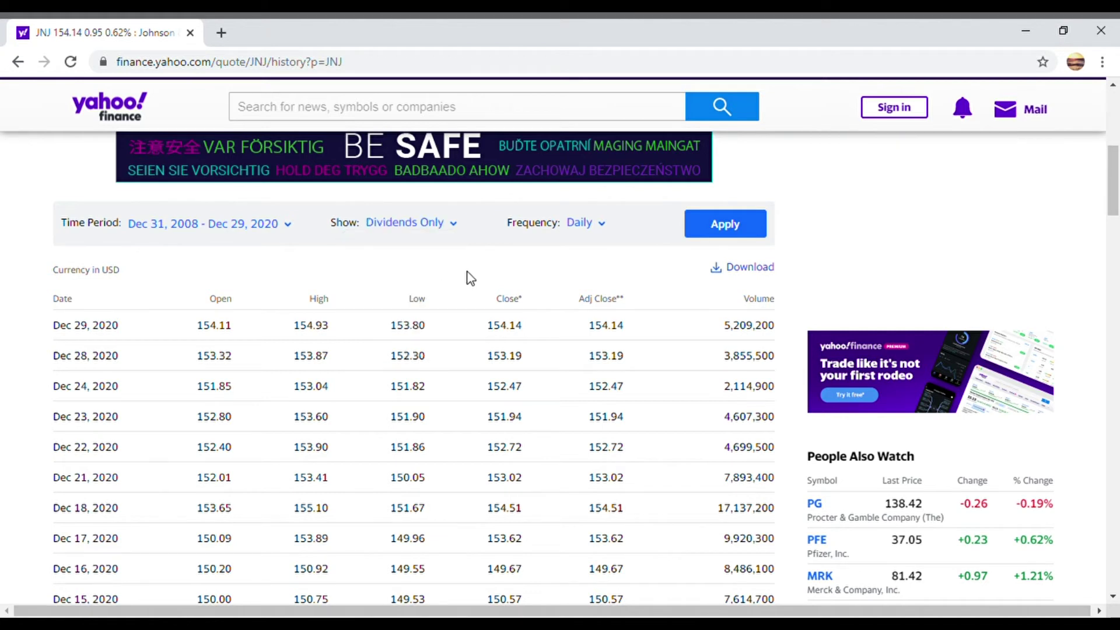
left_click(599, 232)
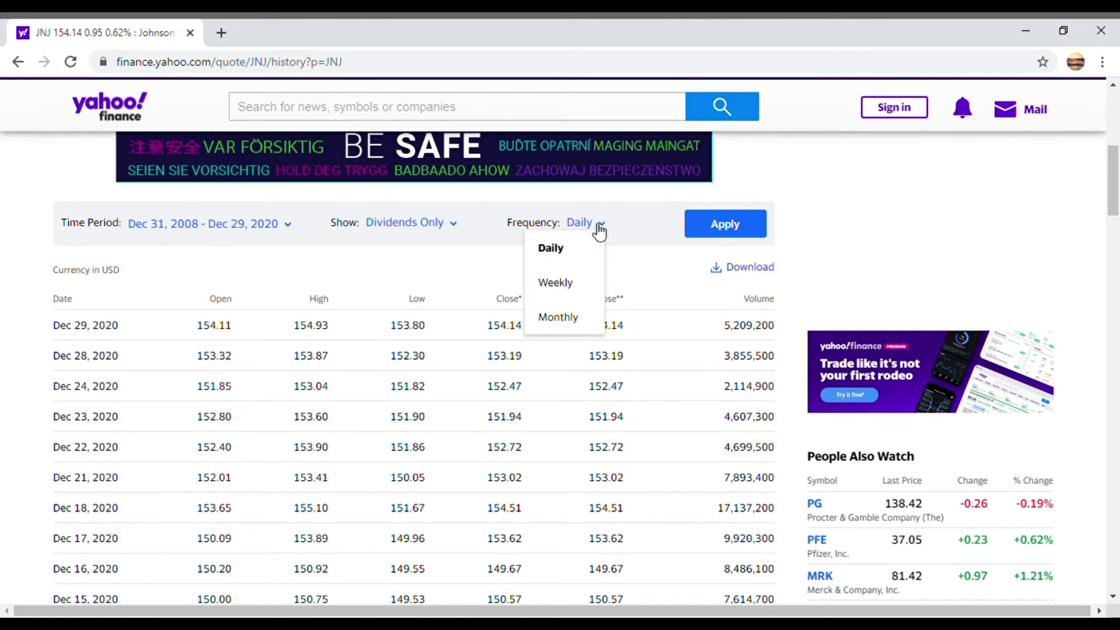
left_click(577, 317)
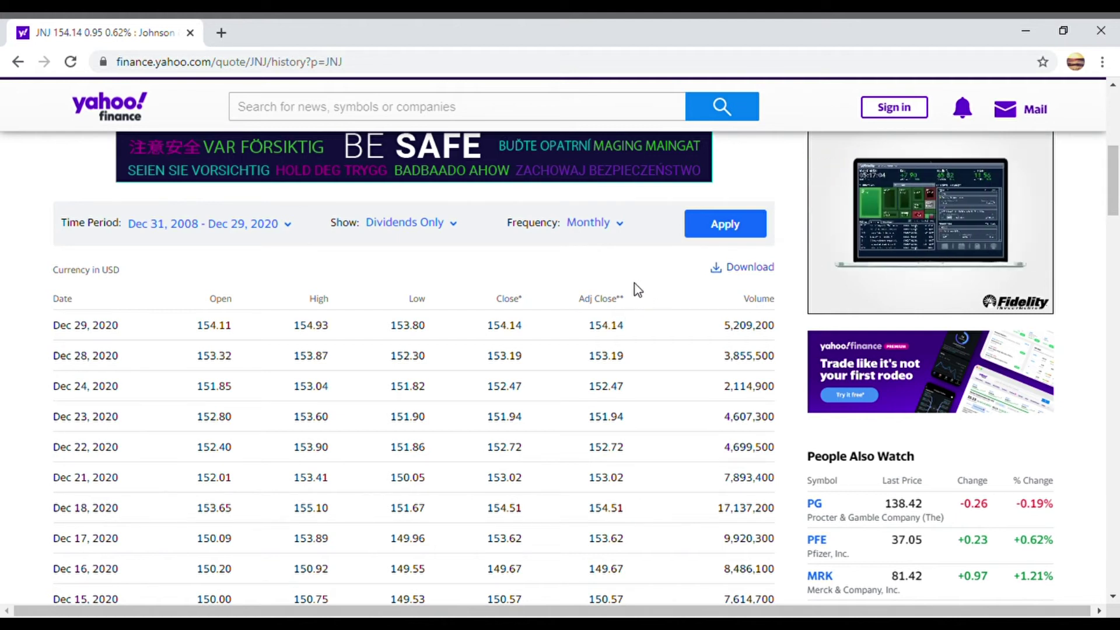
left_click(738, 232)
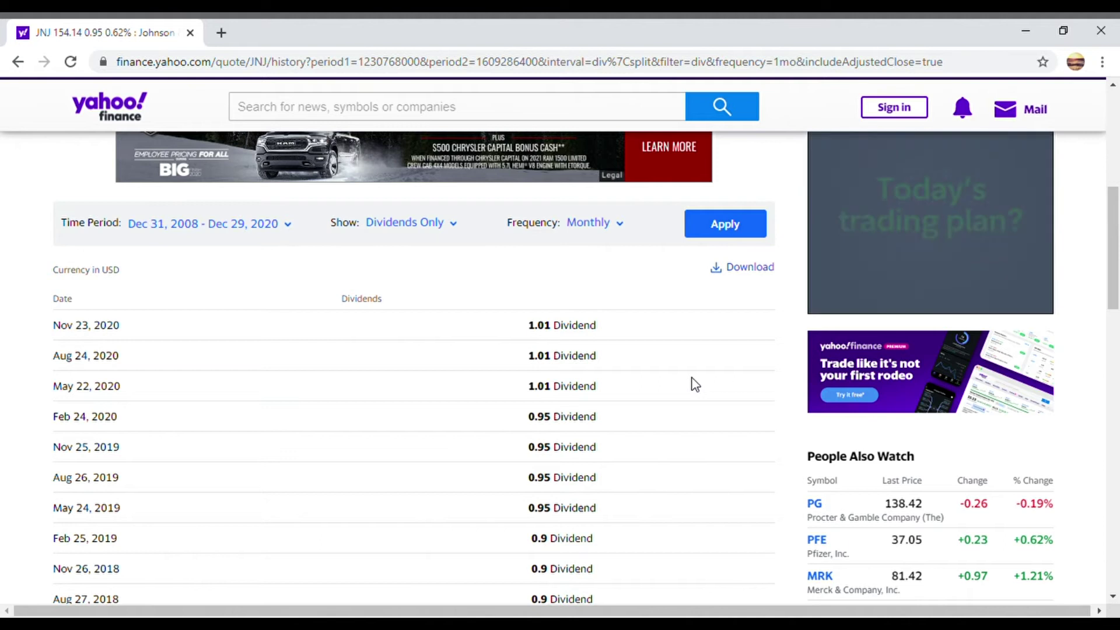
Step: Examine JNJ's dividend history back to February 2009, highlighting the four 2010 payments from Feb 19 to Nov 26
scroll(695, 385, "down", 2)
scroll(695, 385, "down", 1)
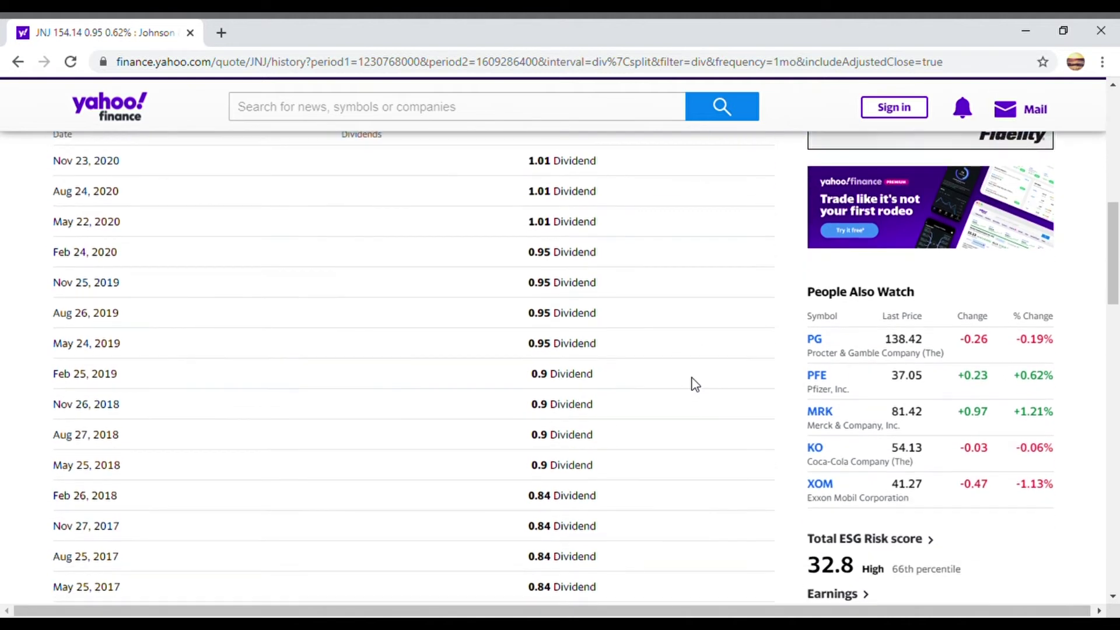
scroll(695, 385, "down", 1)
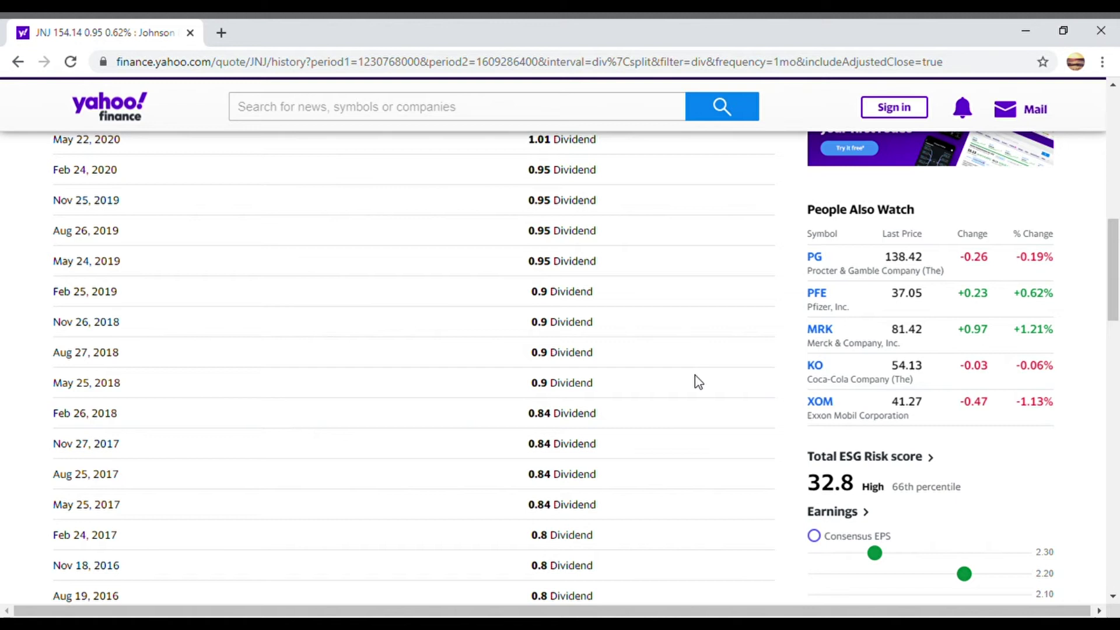
scroll(698, 382, "down", 2)
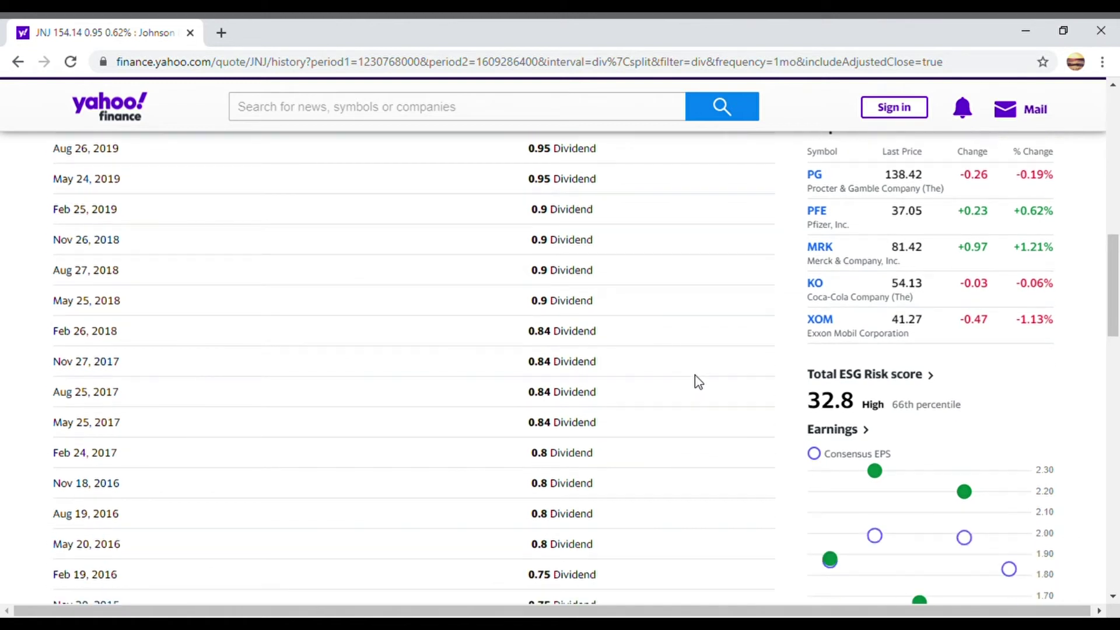
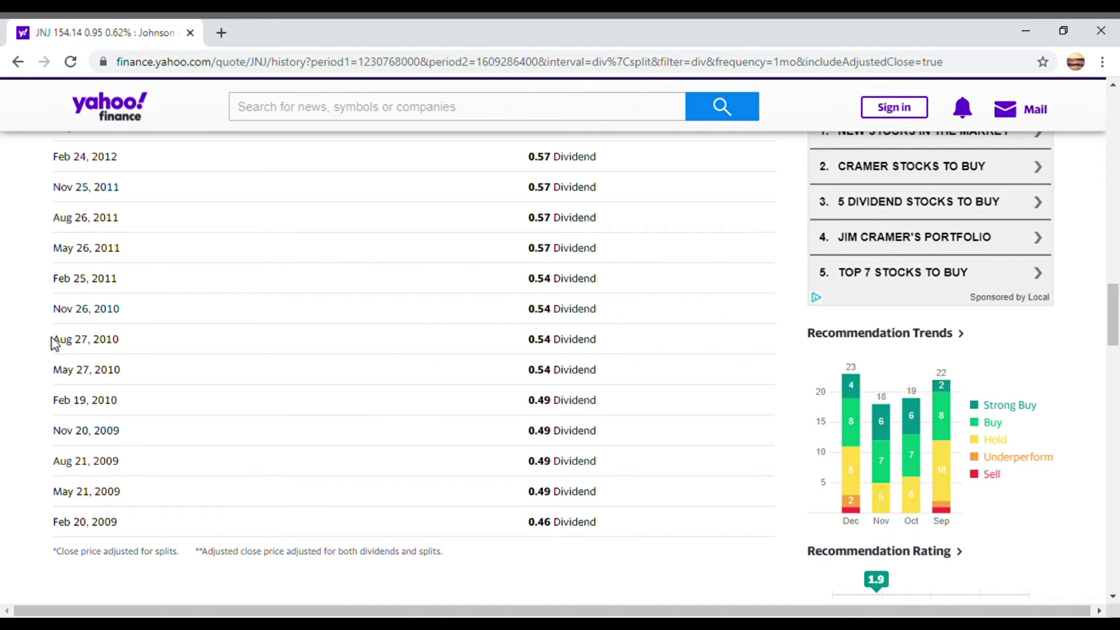
left_click_drag(52, 307, 613, 411)
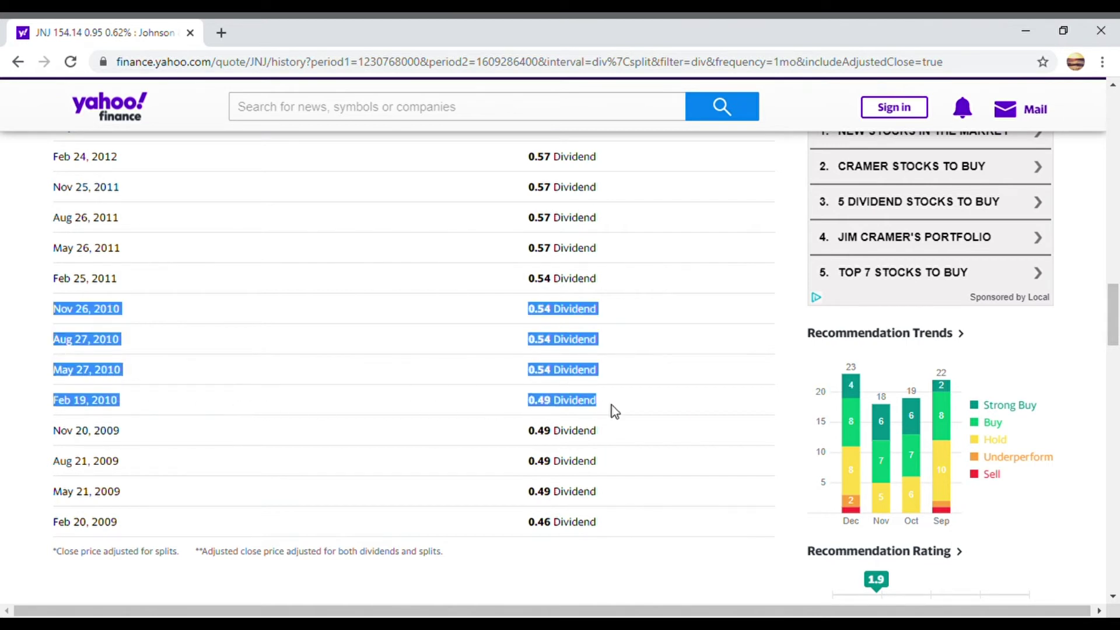
left_click(628, 403)
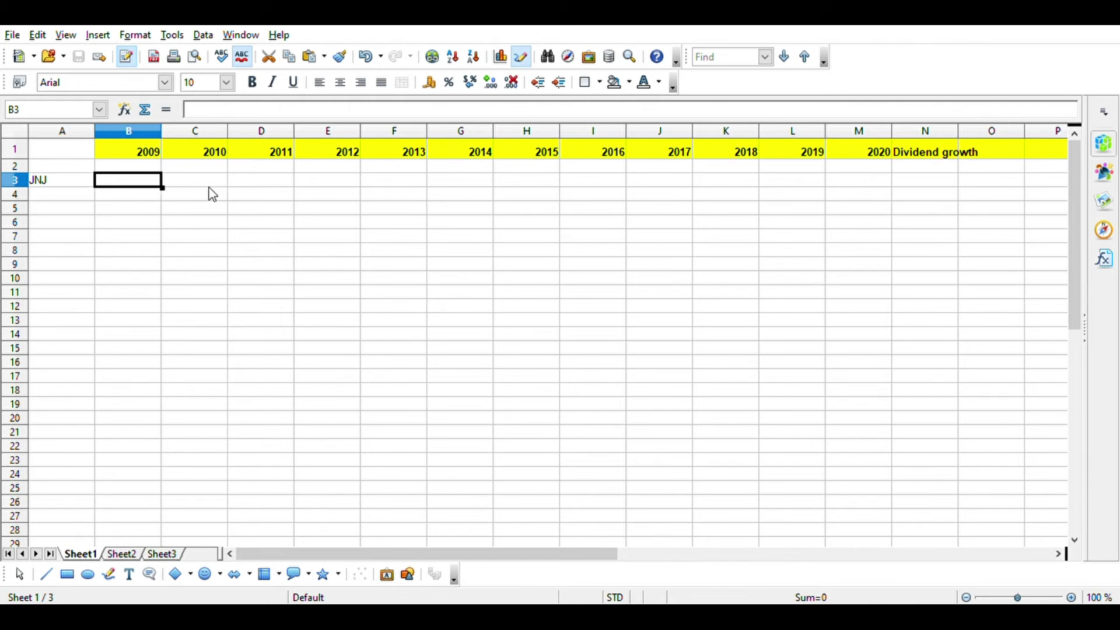
Step: Switch back to the spreadsheet and enter JNJ's 2009 dividend sum in B3 as =(.49*3)+.46
left_click(214, 111)
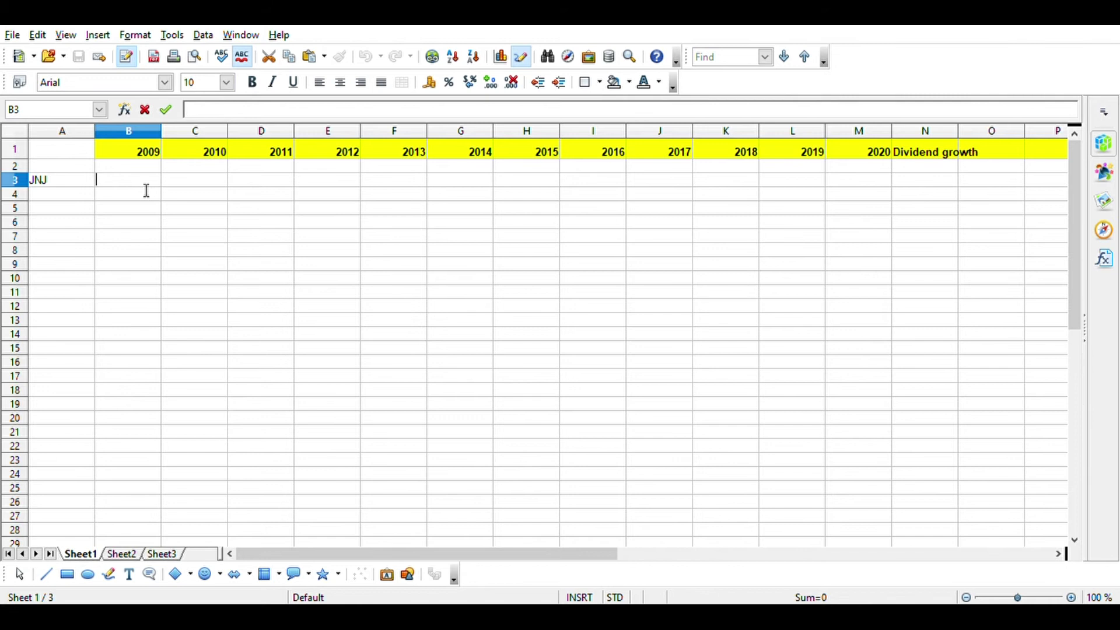
left_click(215, 115)
type("=(.49")
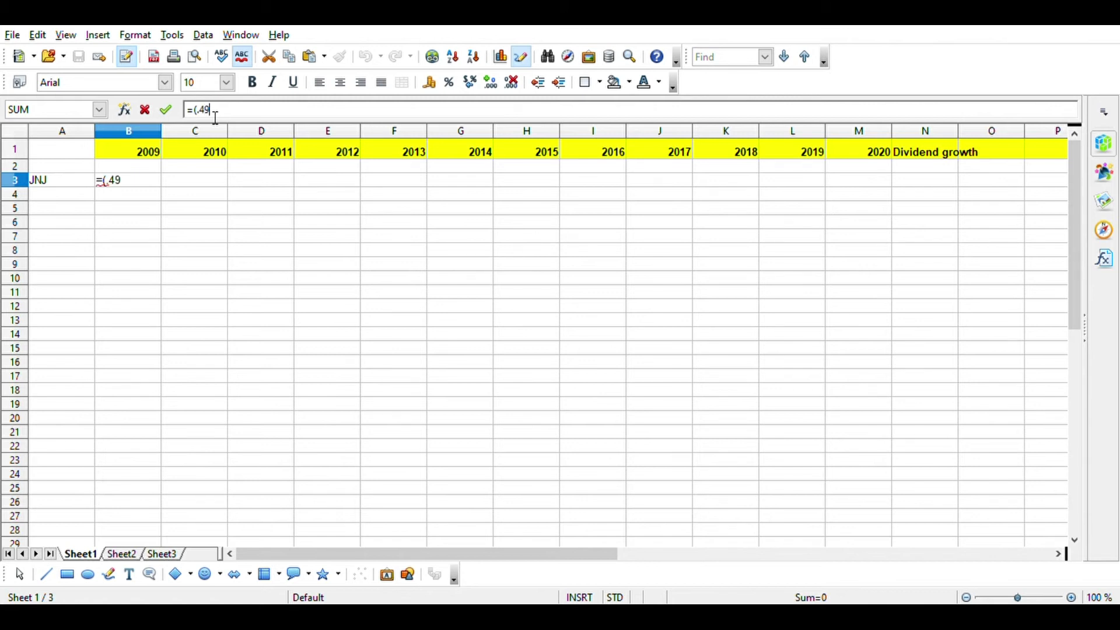
type("*3)+.46")
key("Tab")
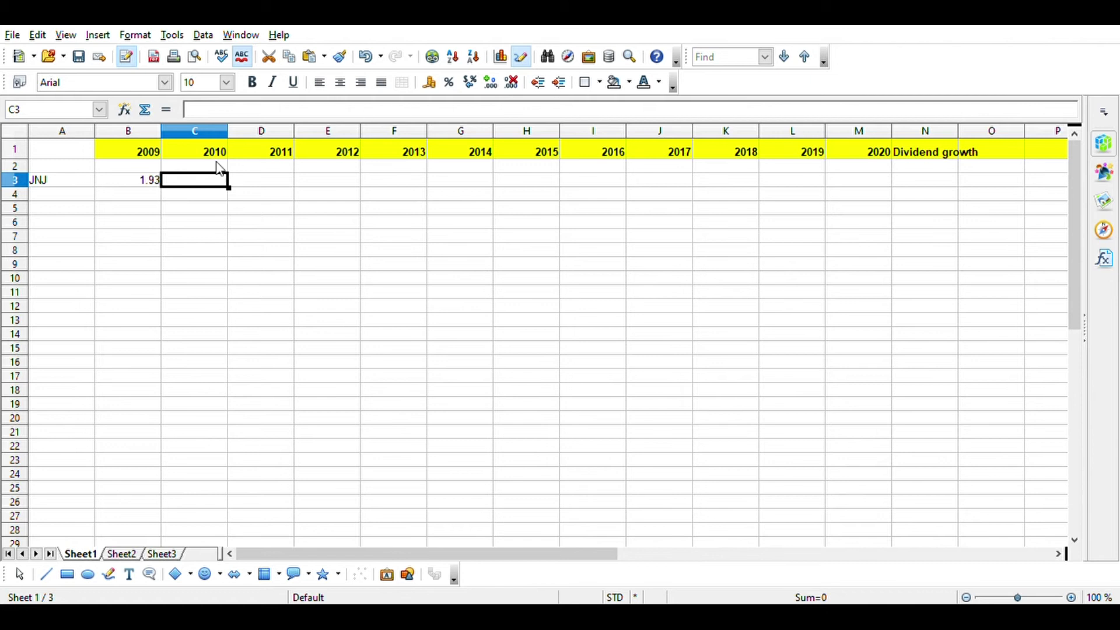
Step: Enter JNJ's 2010 dividend sum in cell C3 as =(.54*3)+.49
left_click(220, 113)
type("=(.54")
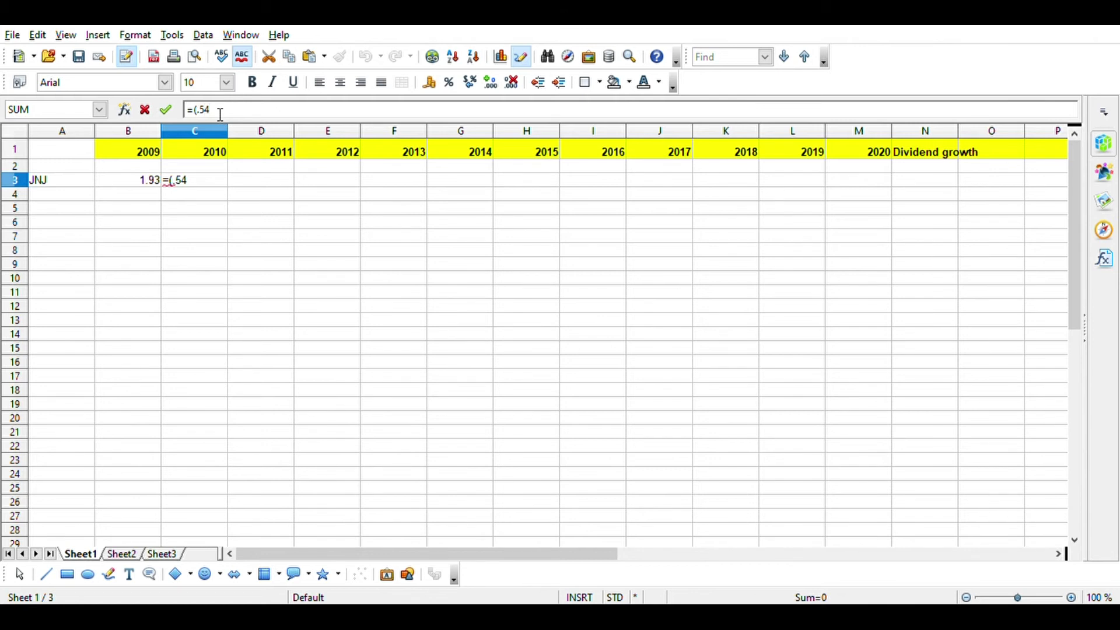
type("*3)+.49")
key("Return")
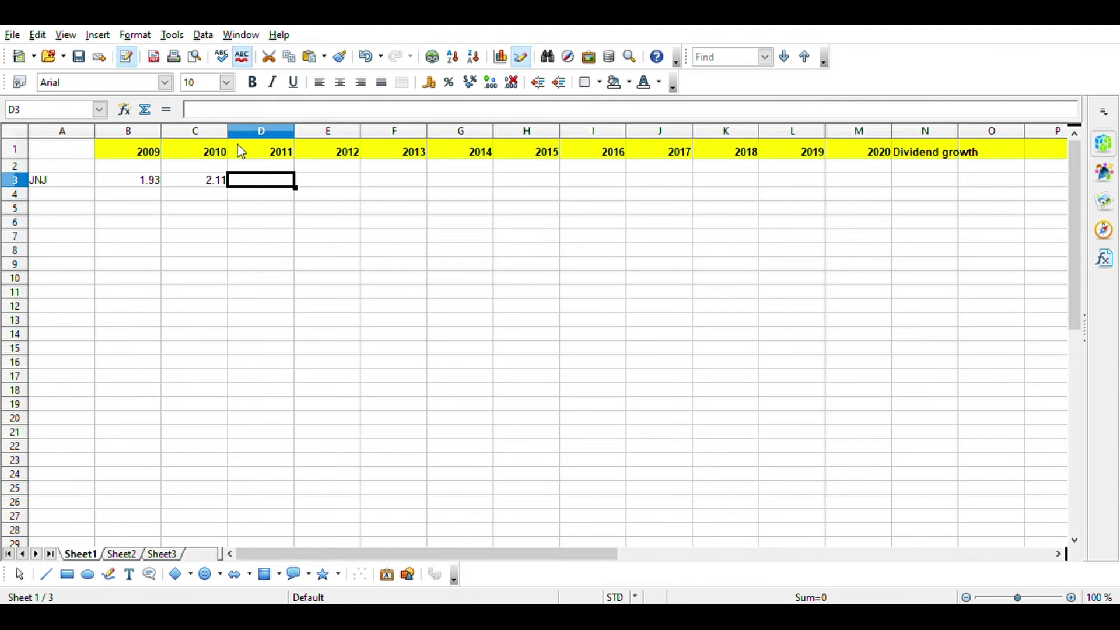
Step: Enter JNJ's 2011 dividend sum in cell D3 as =(.57*3)+.54
left_click(232, 111)
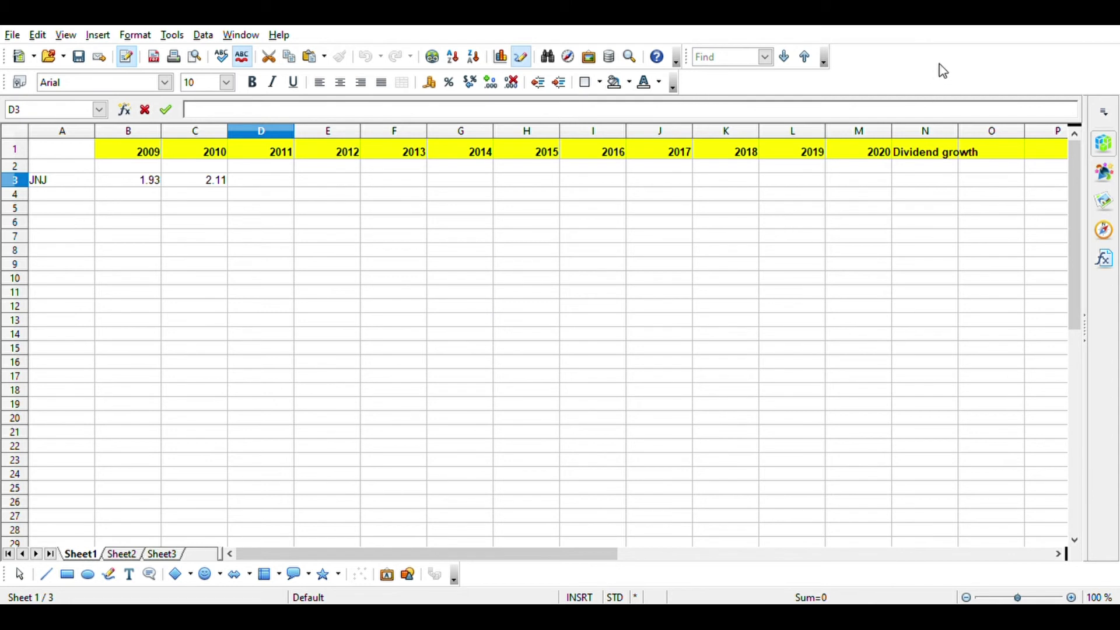
left_click(228, 114)
type("=(.57")
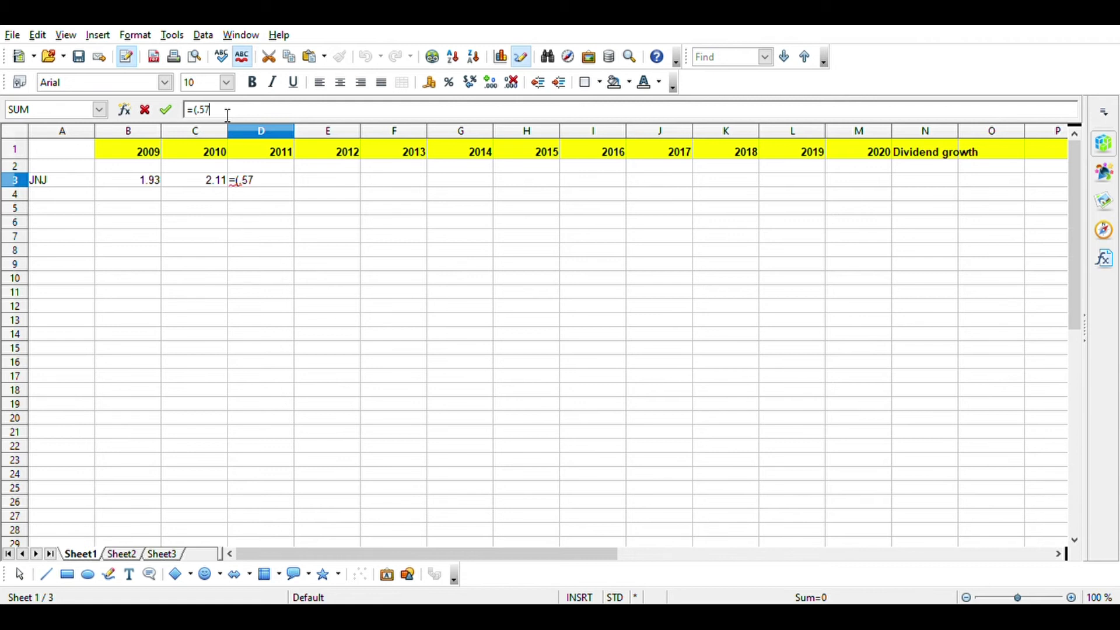
type("*3)+.54")
key("Tab")
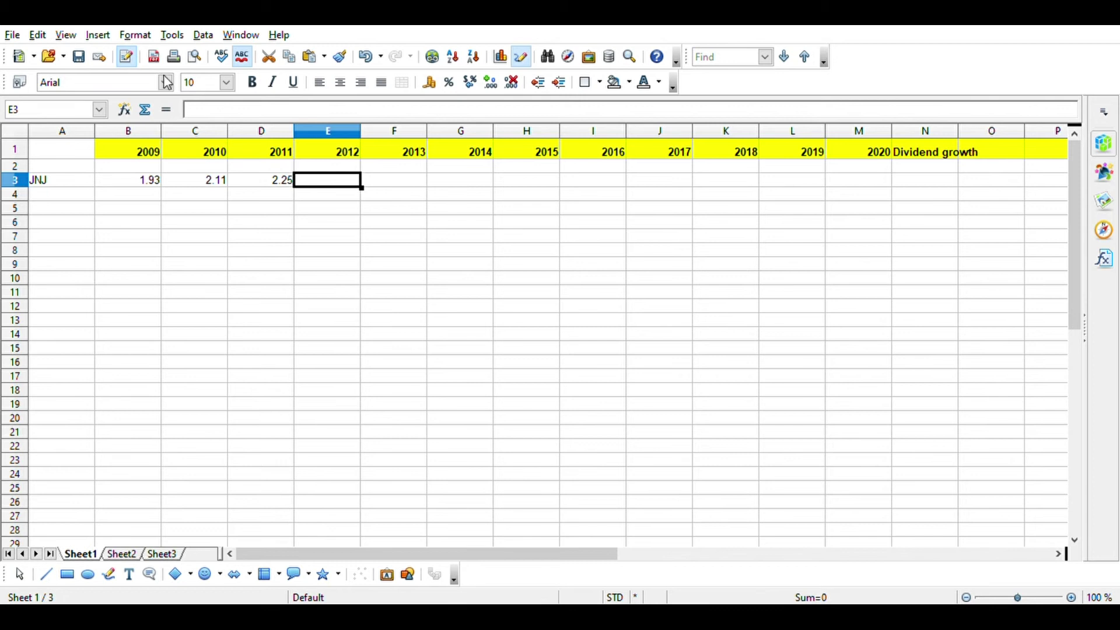
Step: Save the spreadsheet and paste JNJ's yearly dividend formulas for 2012 through 2019 into row 3, starting at E3
left_click(79, 57)
key("ctrl+v")
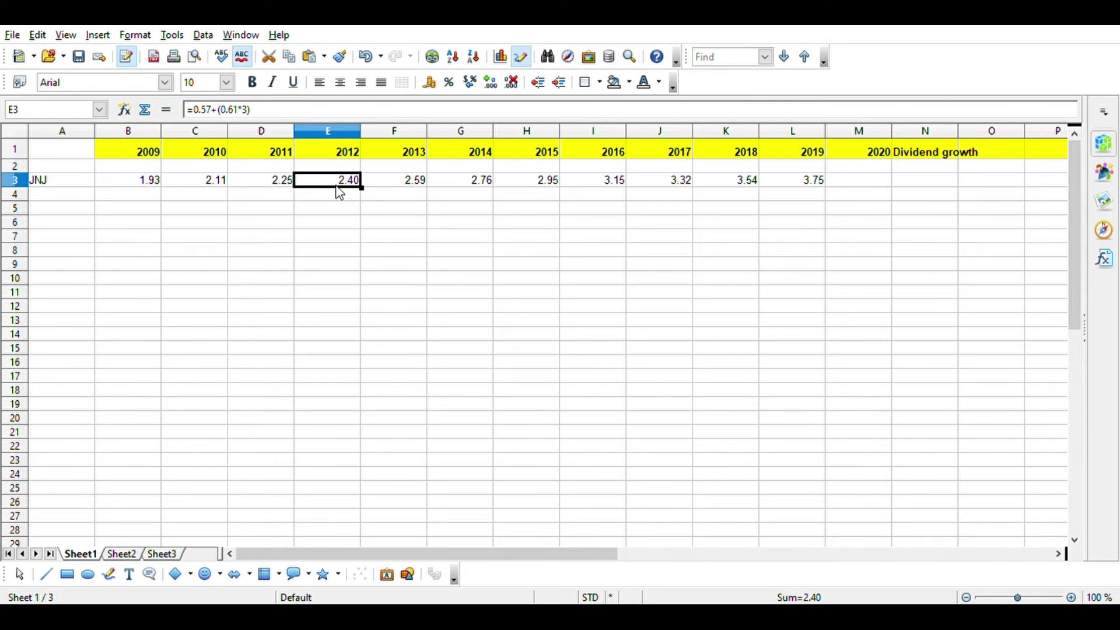
Step: Review the JNJ dividend formulas for 2013 through 2019 in cells F3 to L3
left_click(394, 179)
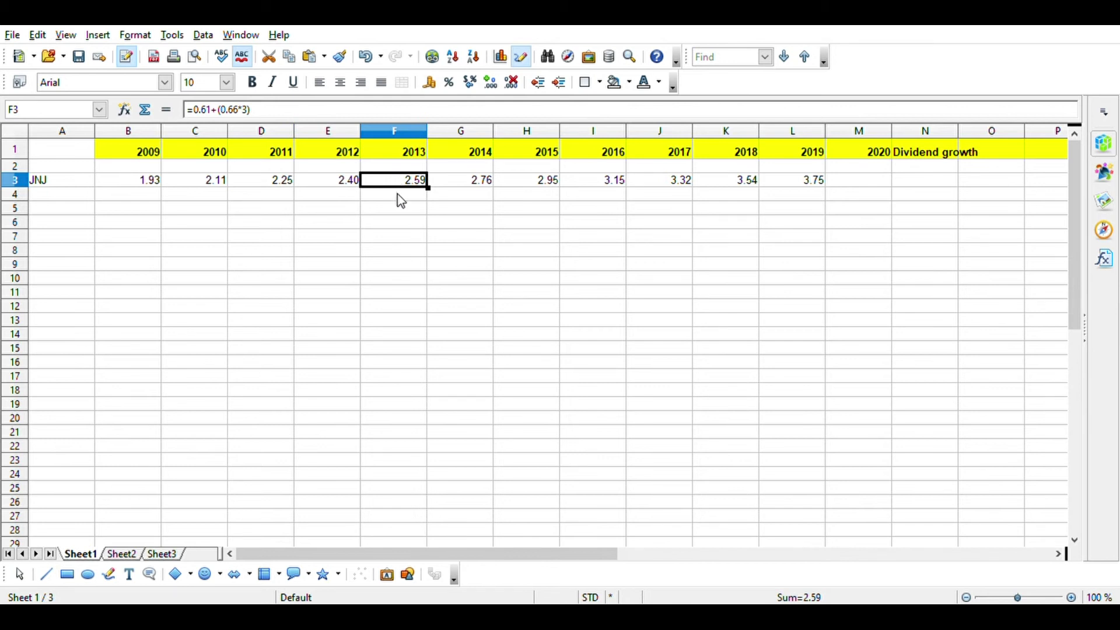
left_click(465, 185)
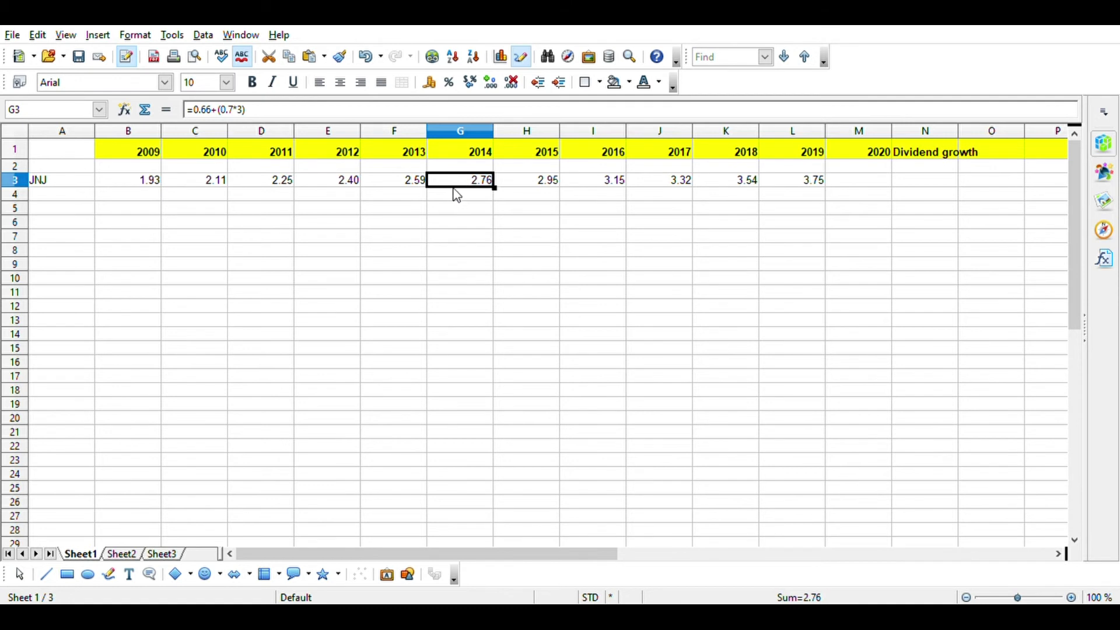
left_click(551, 187)
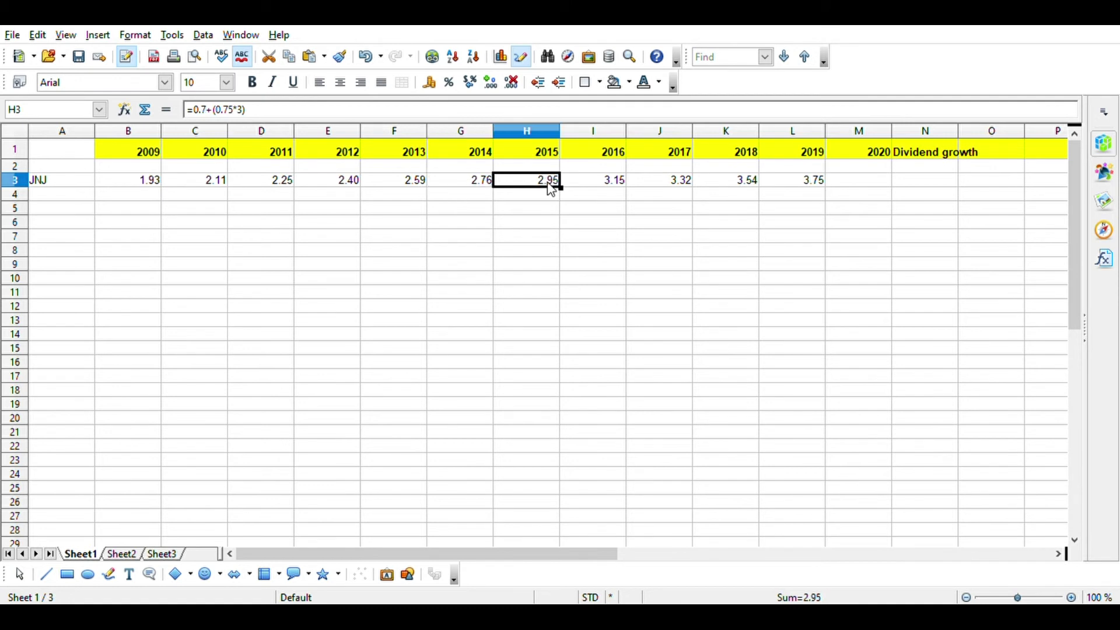
left_click(593, 182)
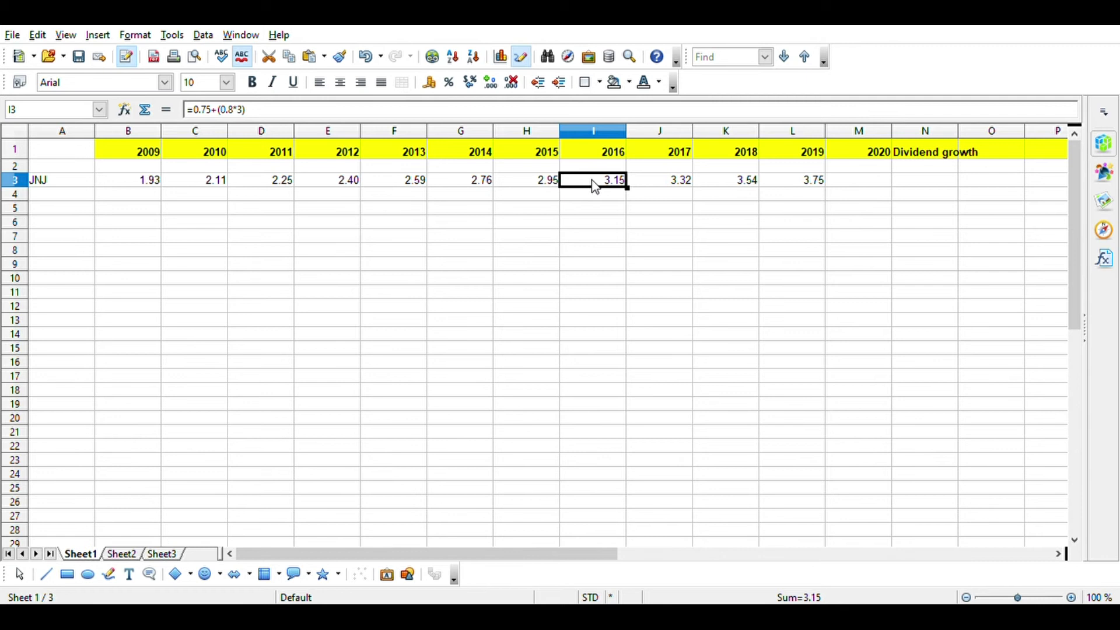
left_click(662, 182)
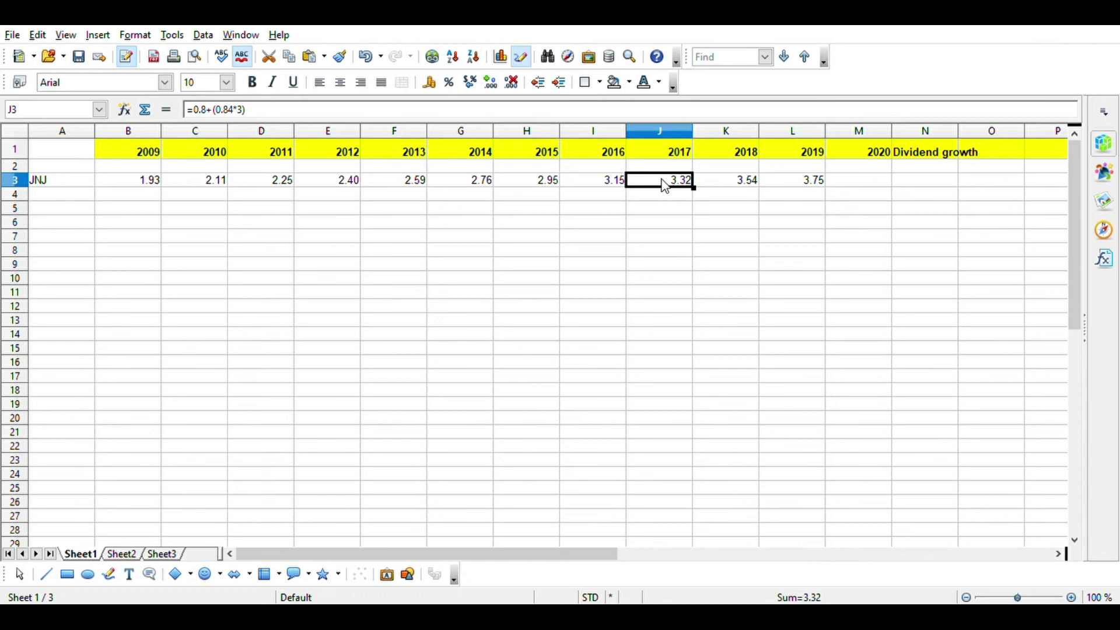
left_click(726, 184)
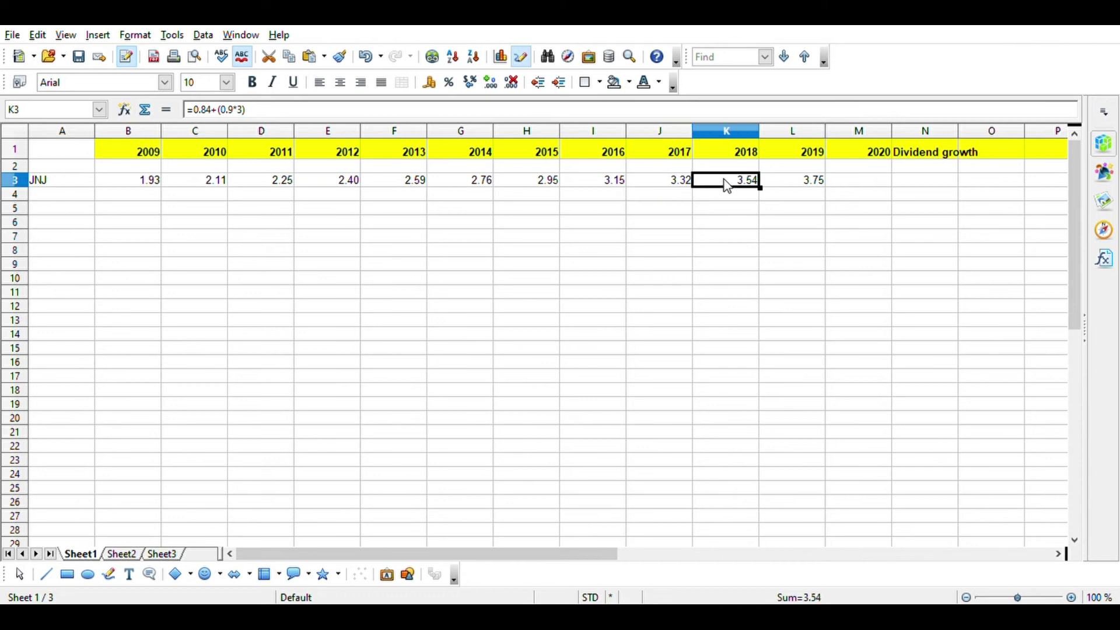
left_click(806, 188)
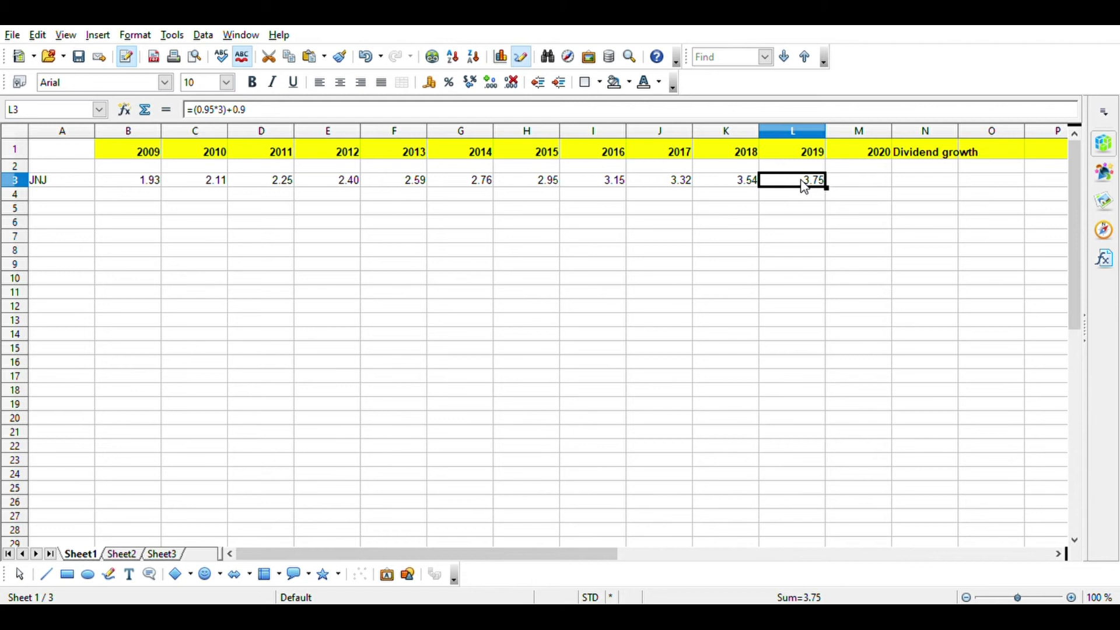
Step: Enter JNJ's 2020 dividend sum in cell M3 as =(1.01*3)+.95
left_click(865, 184)
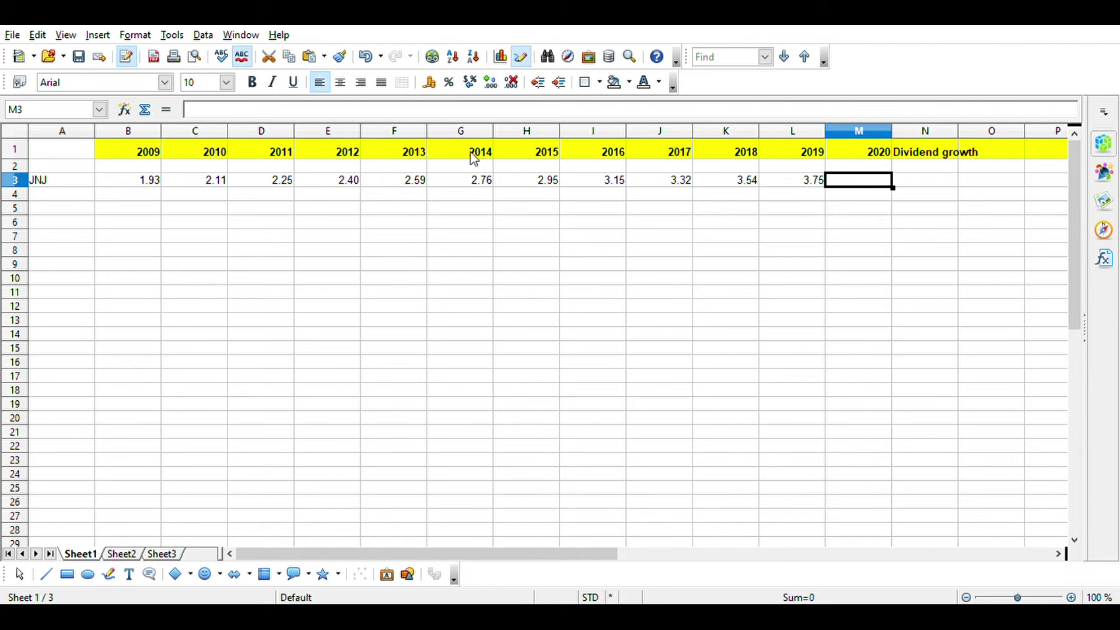
left_click(242, 115)
type("=")
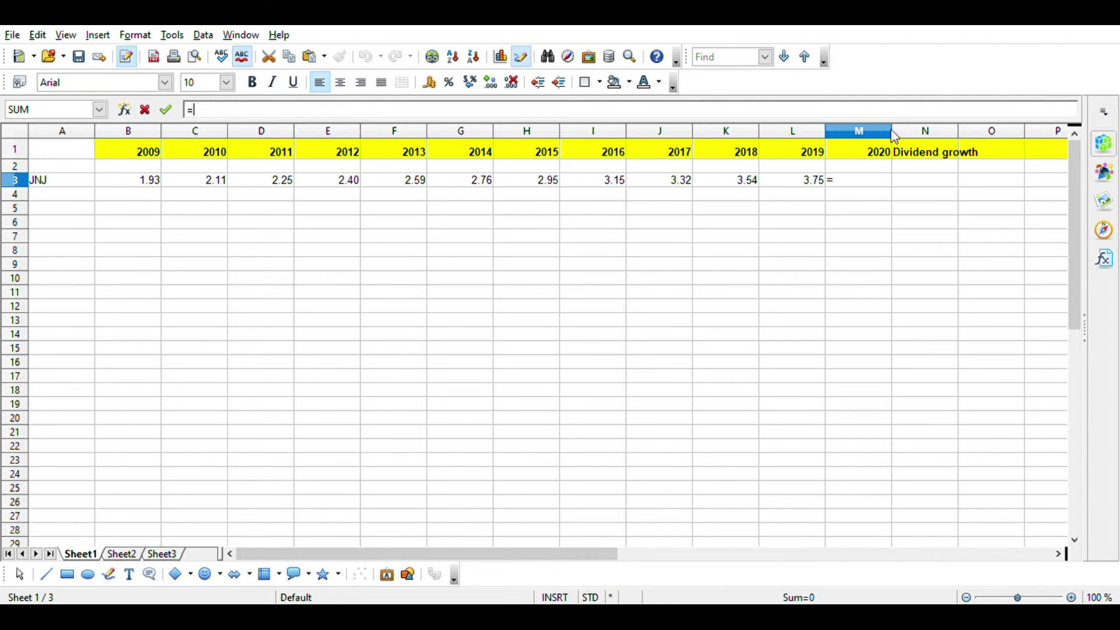
type("(1.01*3)+")
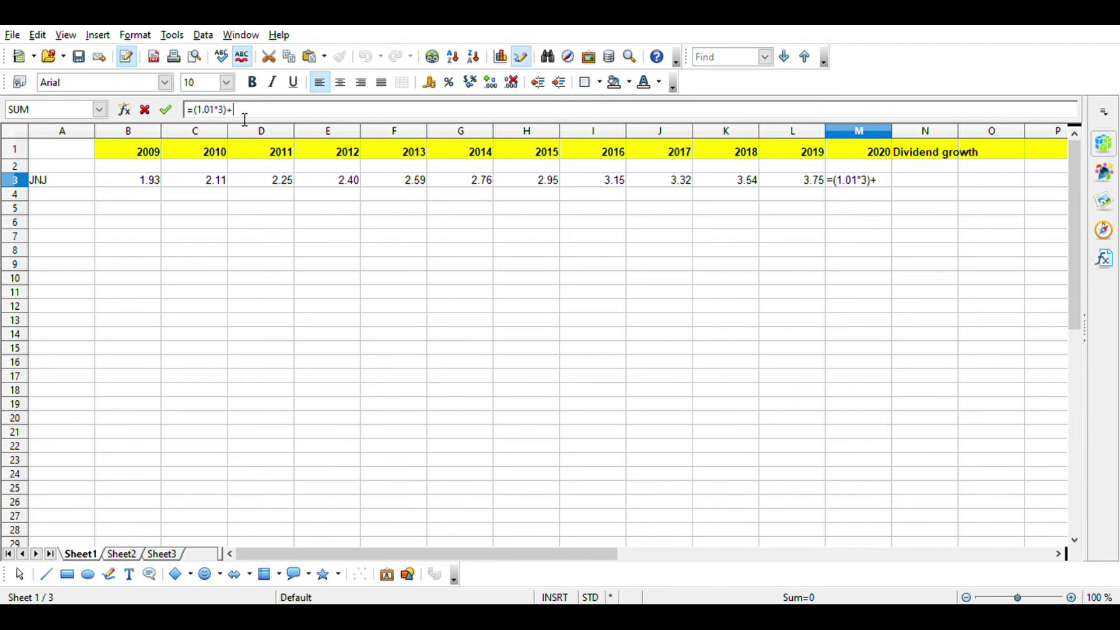
type(".95")
key("Tab")
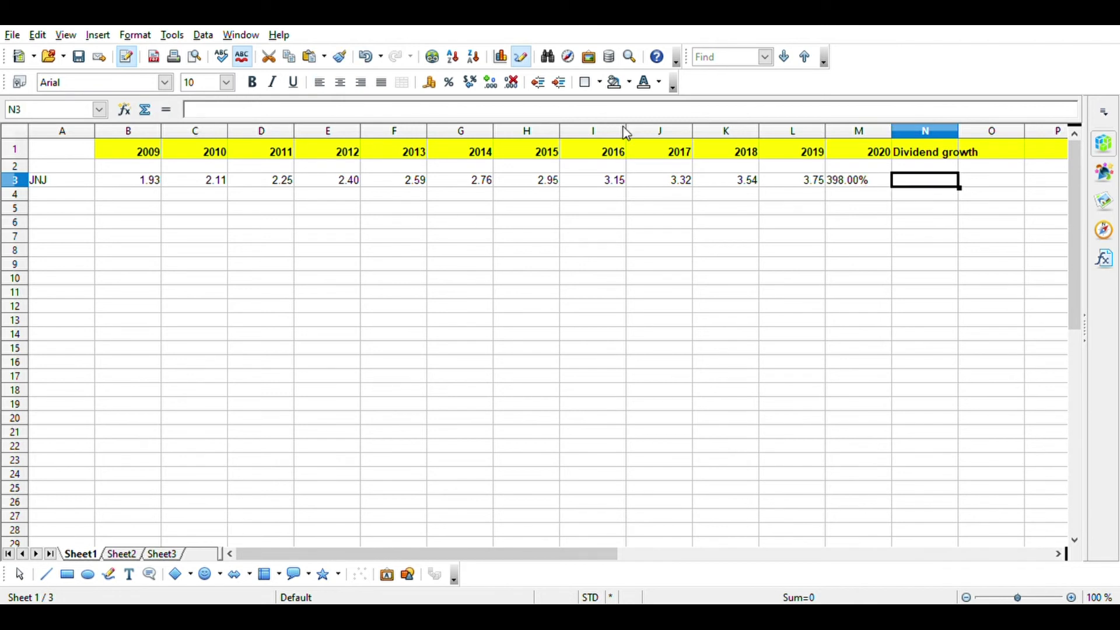
Step: Display the 2020 dividend in M3 as a plain two-decimal number instead of a percentage and right-align it
left_click(873, 185)
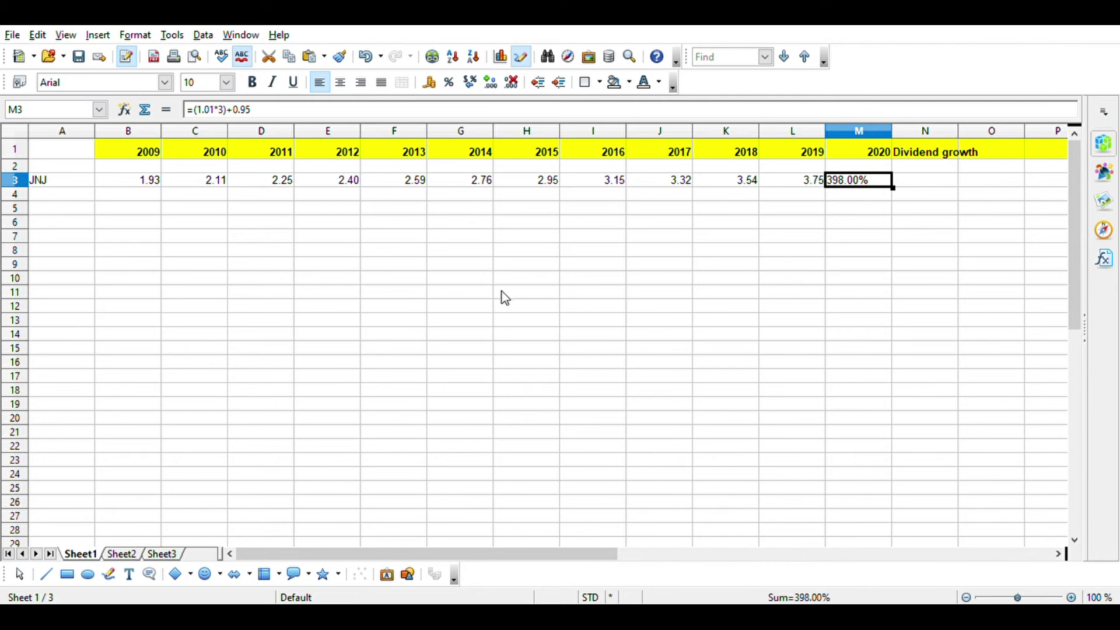
key("ctrl+z")
left_click(853, 210)
left_click(852, 184)
left_click(362, 83)
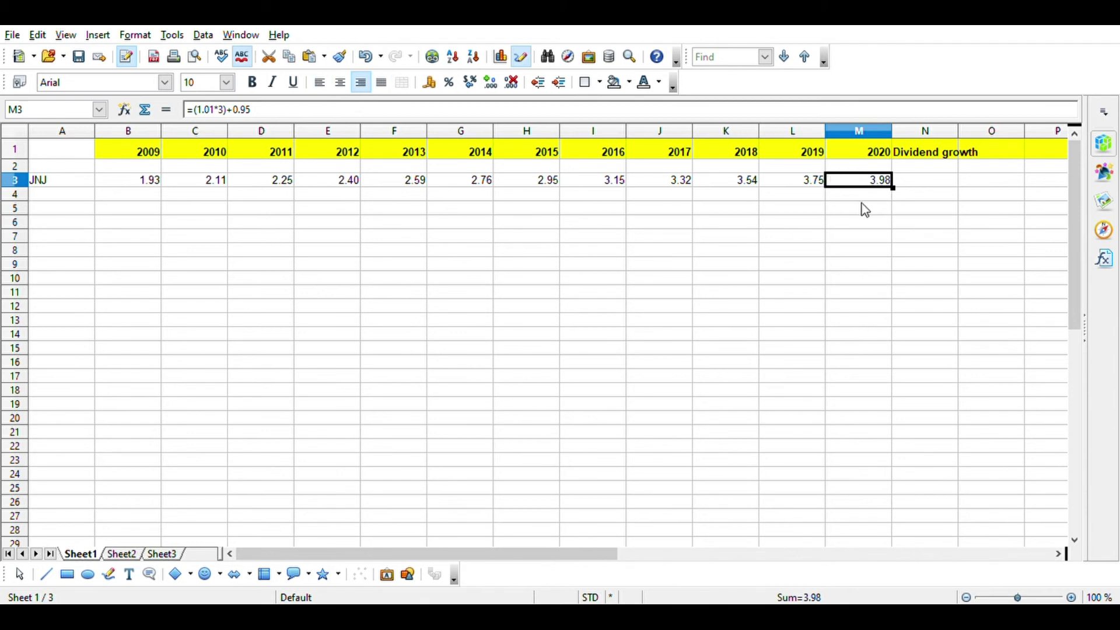
Step: Calculate JNJ's total dividend growth from 2009 to 2020 in N3 with =(M3-B3)/B3 and save the spreadsheet
left_click(923, 181)
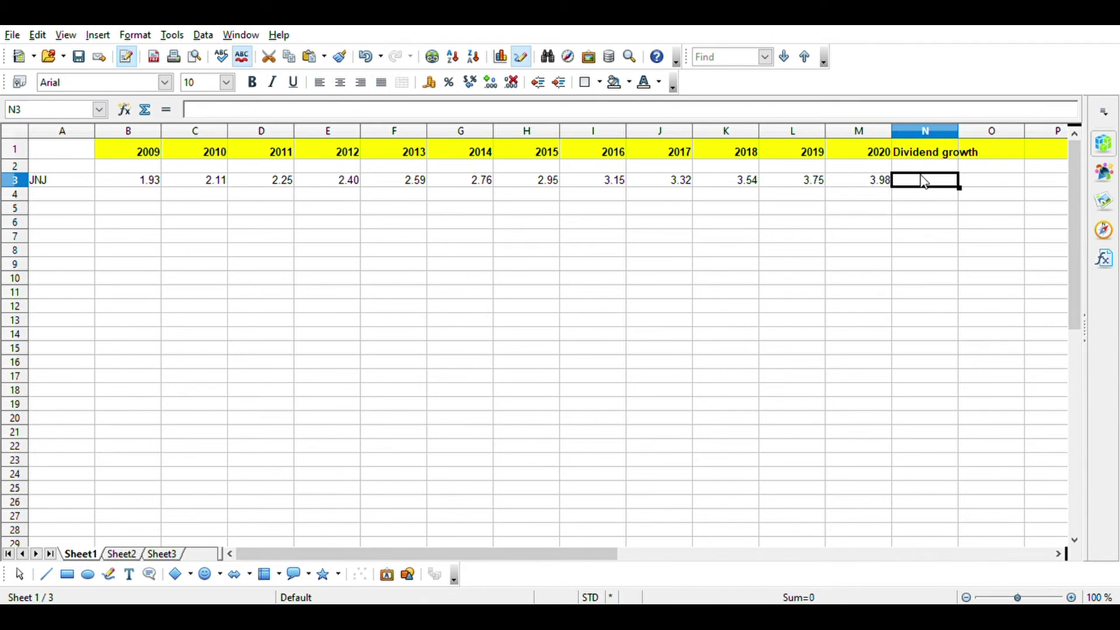
left_click_drag(925, 167, 929, 236)
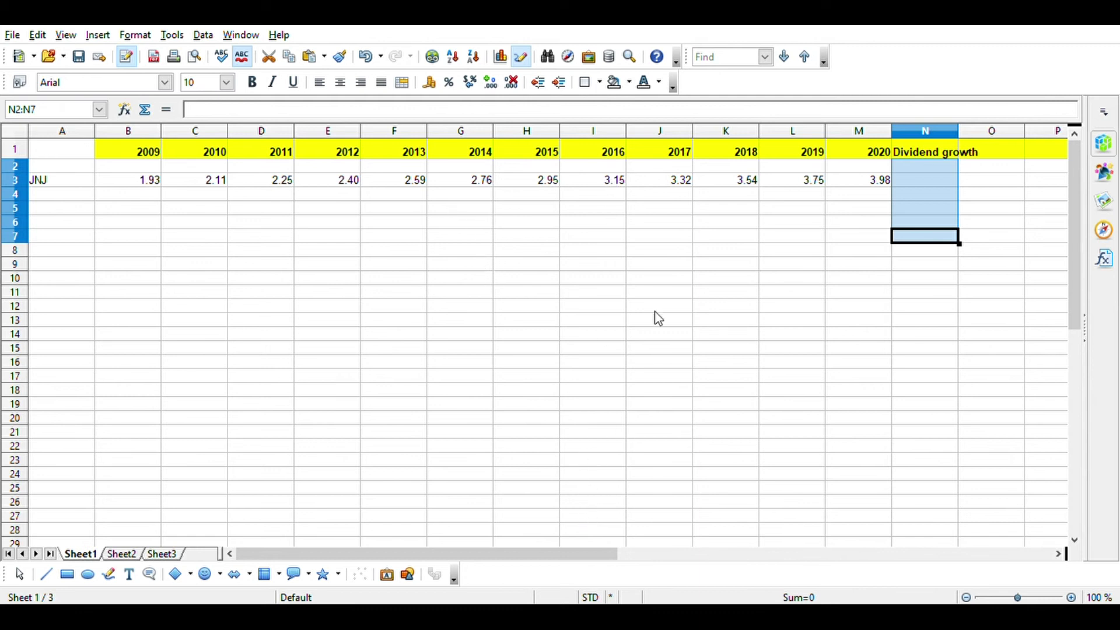
left_click(901, 178)
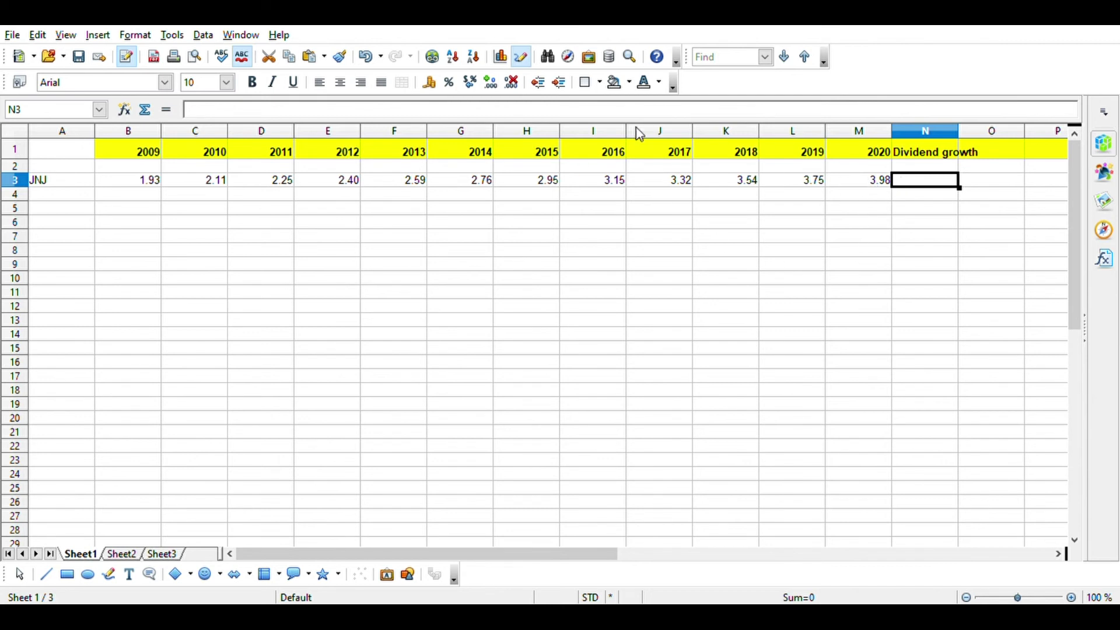
left_click(263, 115)
type("=")
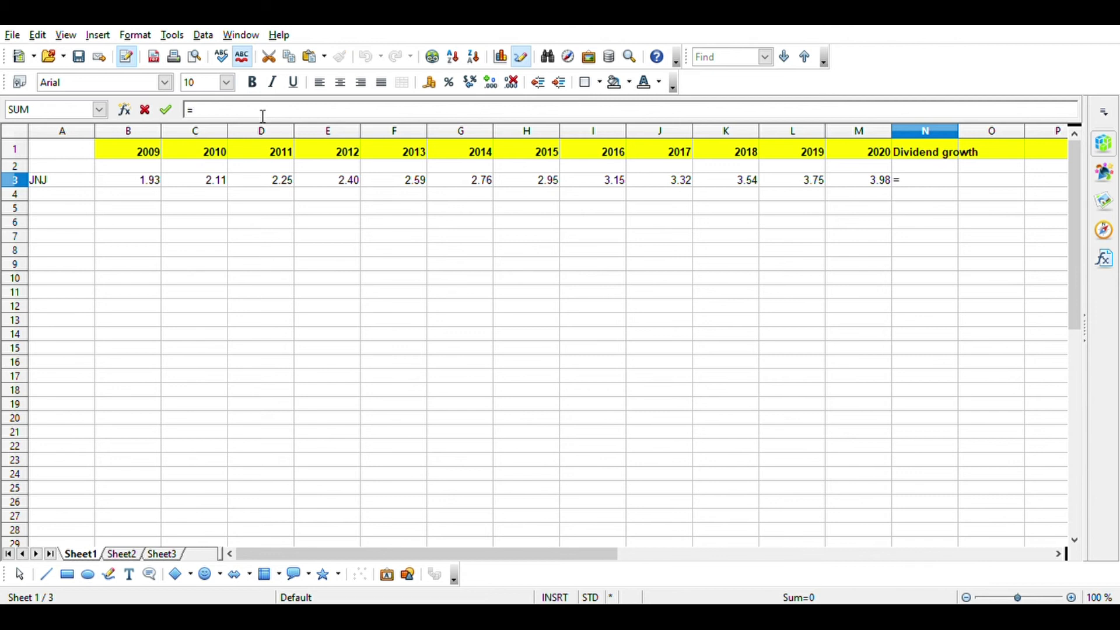
type("(M3-B3)/B3")
key("Tab")
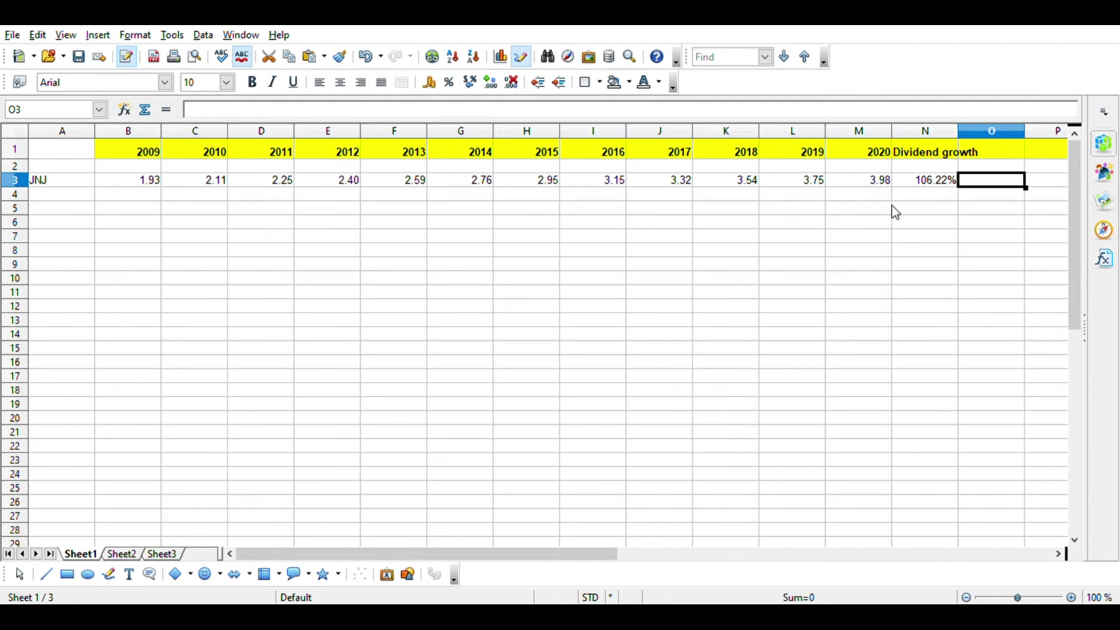
left_click(923, 201)
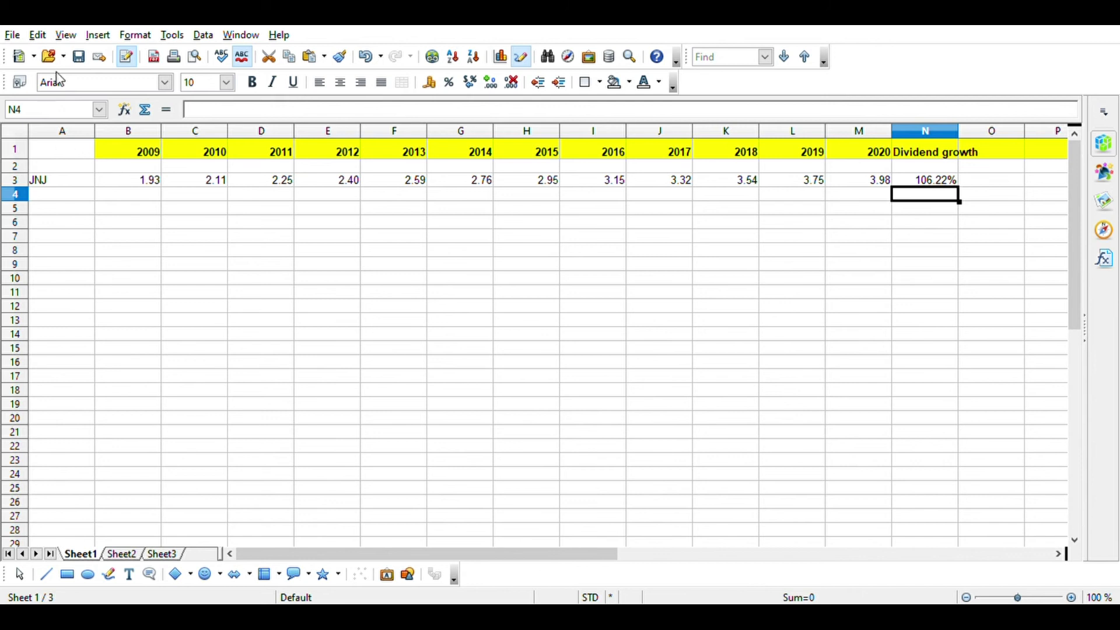
left_click(79, 58)
Step: Enter the label "average" in cell O4
left_click(980, 198)
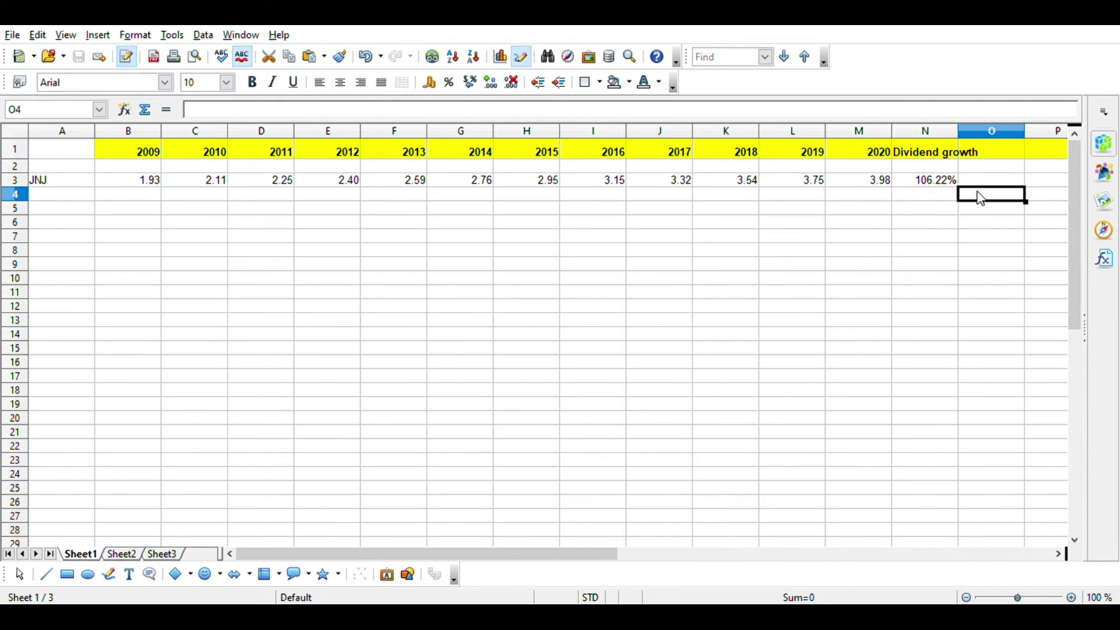
type("ave")
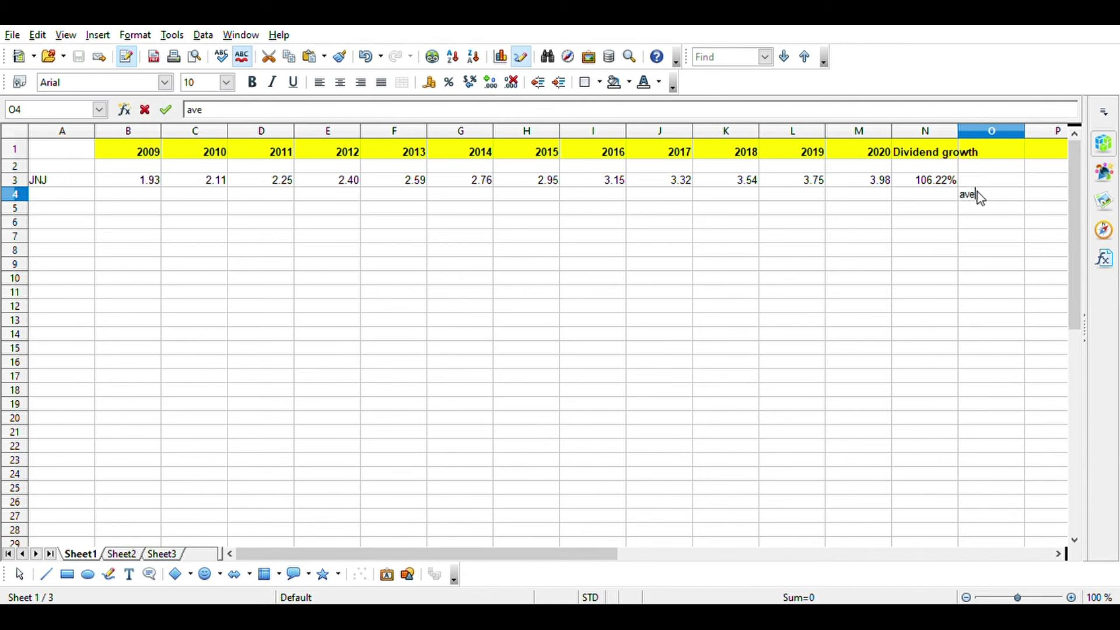
type("rage")
key("Tab")
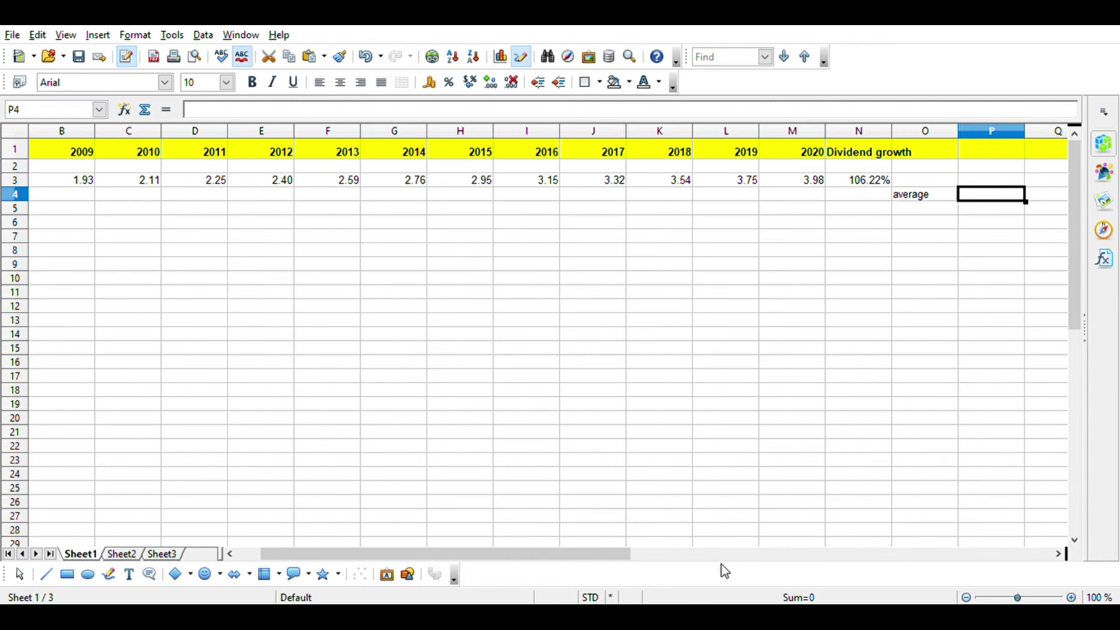
Step: Calculate JNJ's 2010 year-over-year dividend growth in cell C4 with =(C3-B3)/B3
left_click(250, 553)
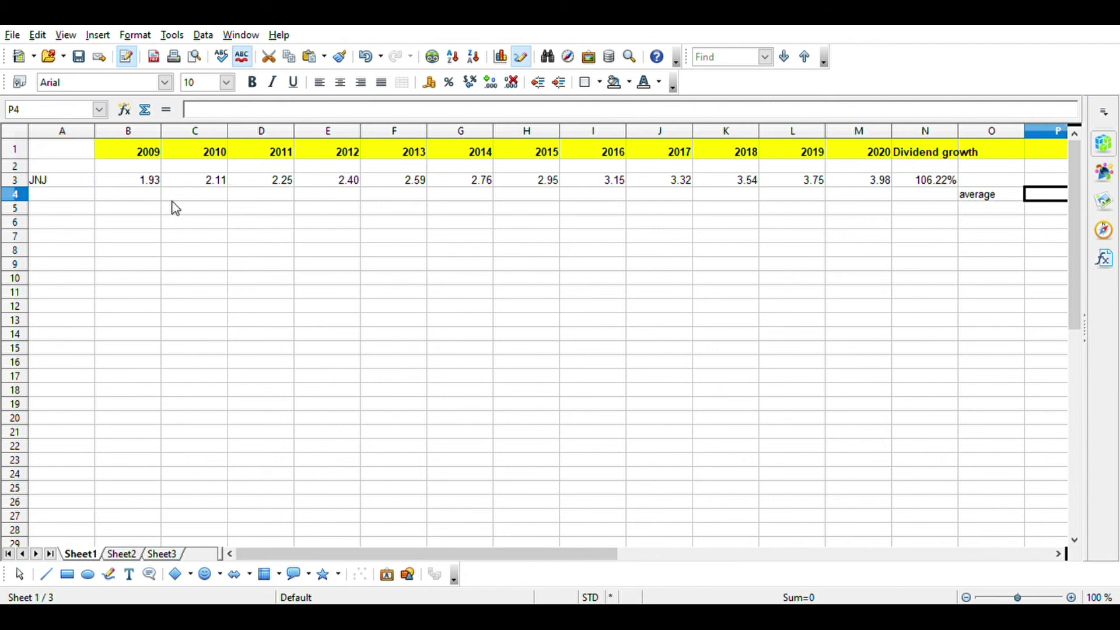
left_click(144, 197)
left_click(199, 201)
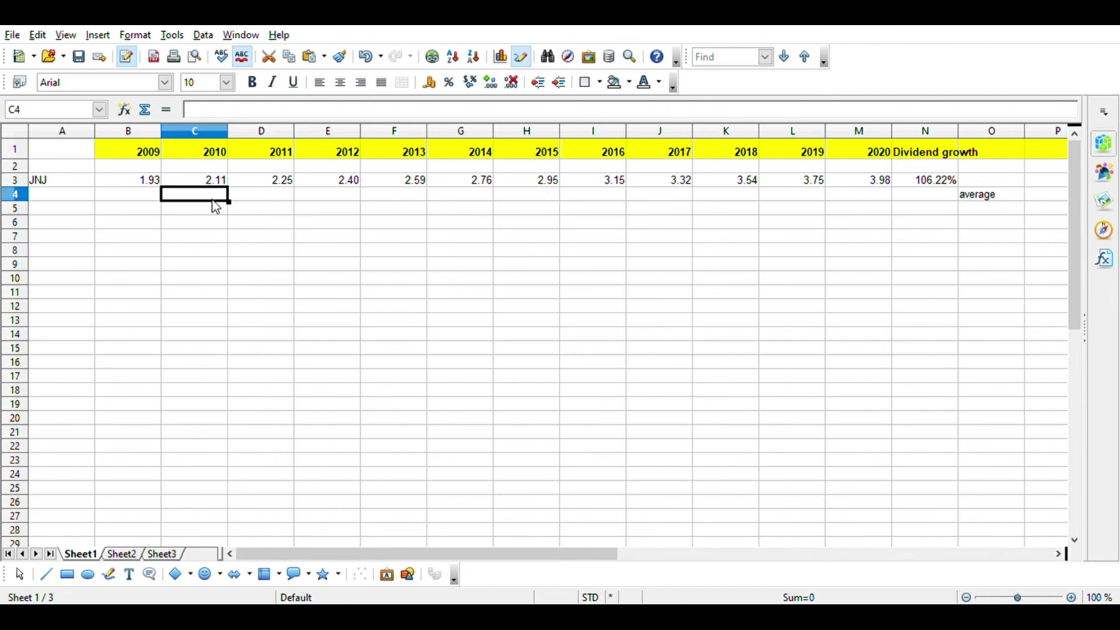
left_click(232, 115)
type("=(C")
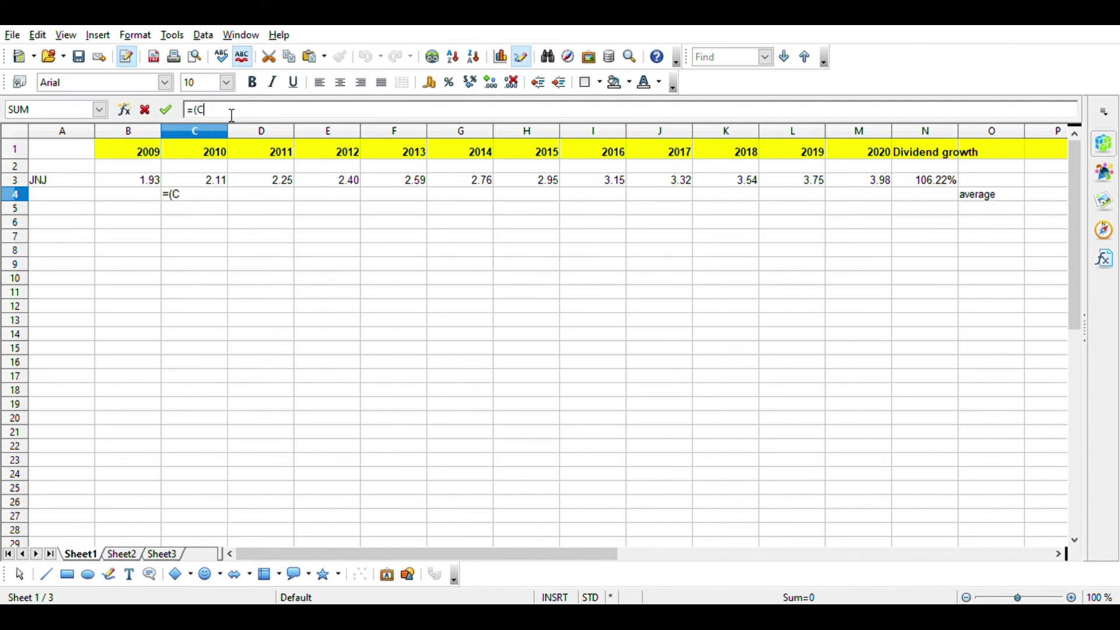
type("3-B3)/B3")
key("Tab")
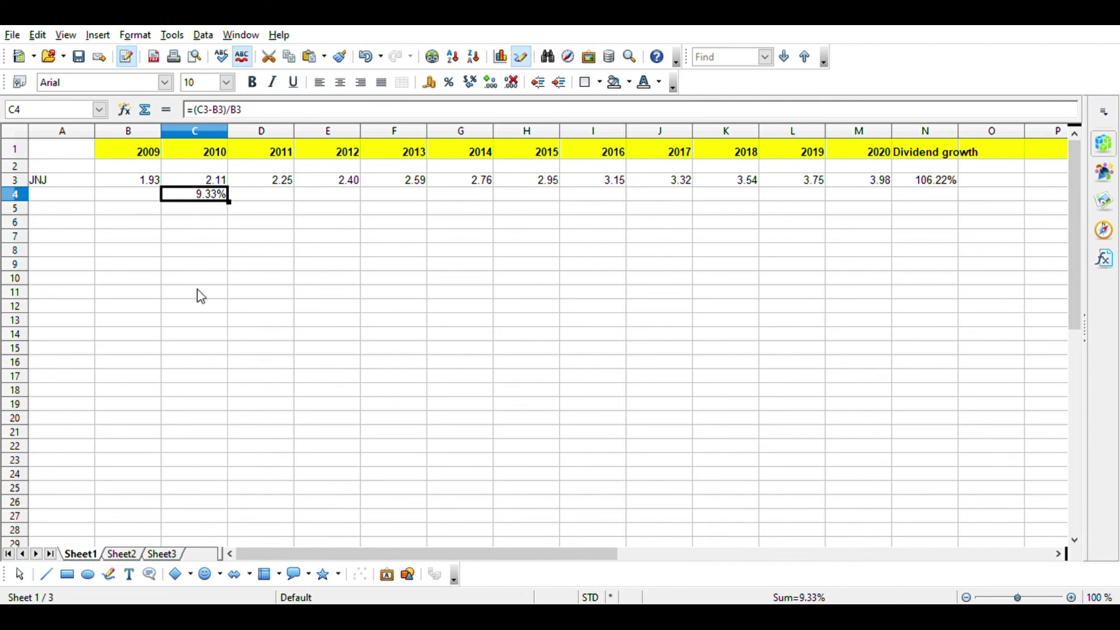
Step: Fill the year-over-year growth formula from C4 across row 4 through M4 for 2011 to 2020
left_click(257, 195)
left_click_drag(185, 194, 891, 200)
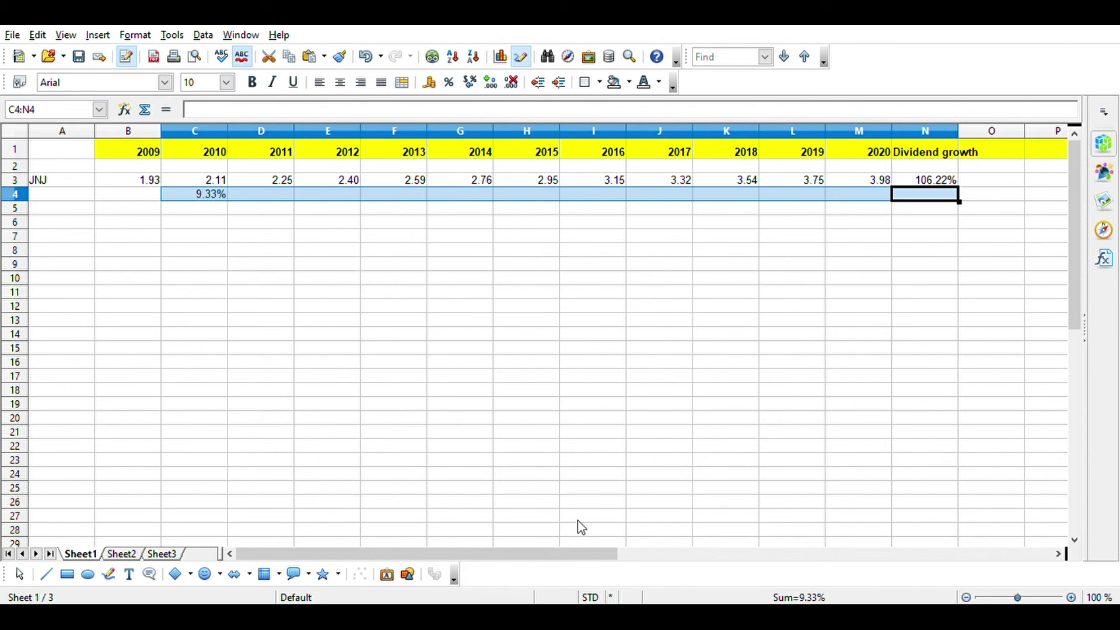
left_click(233, 196)
left_click(219, 202)
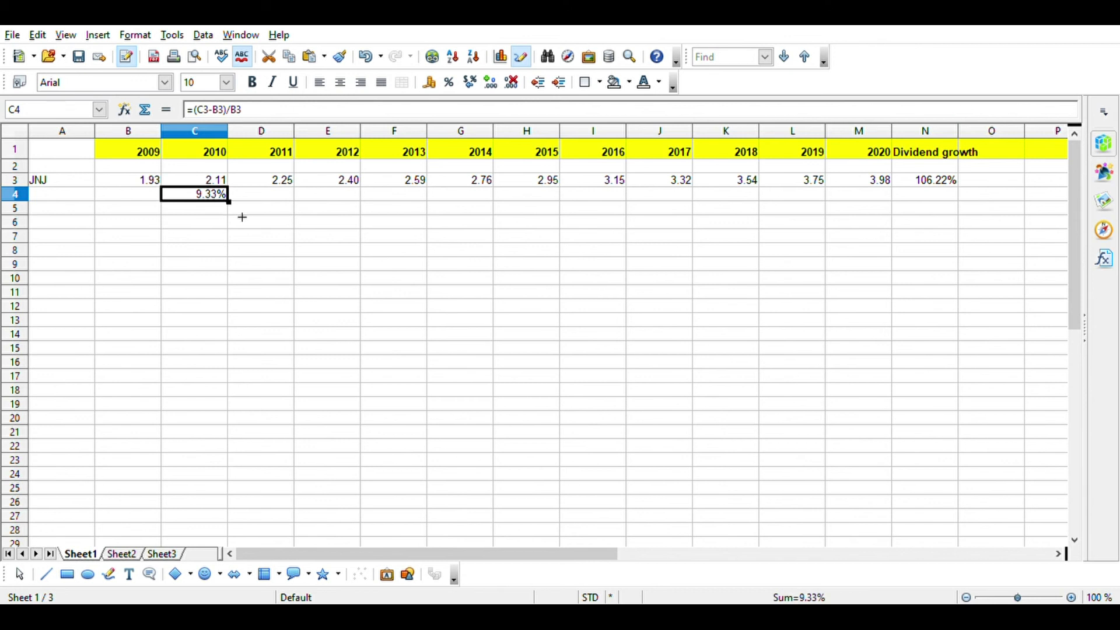
left_click_drag(240, 216, 872, 203)
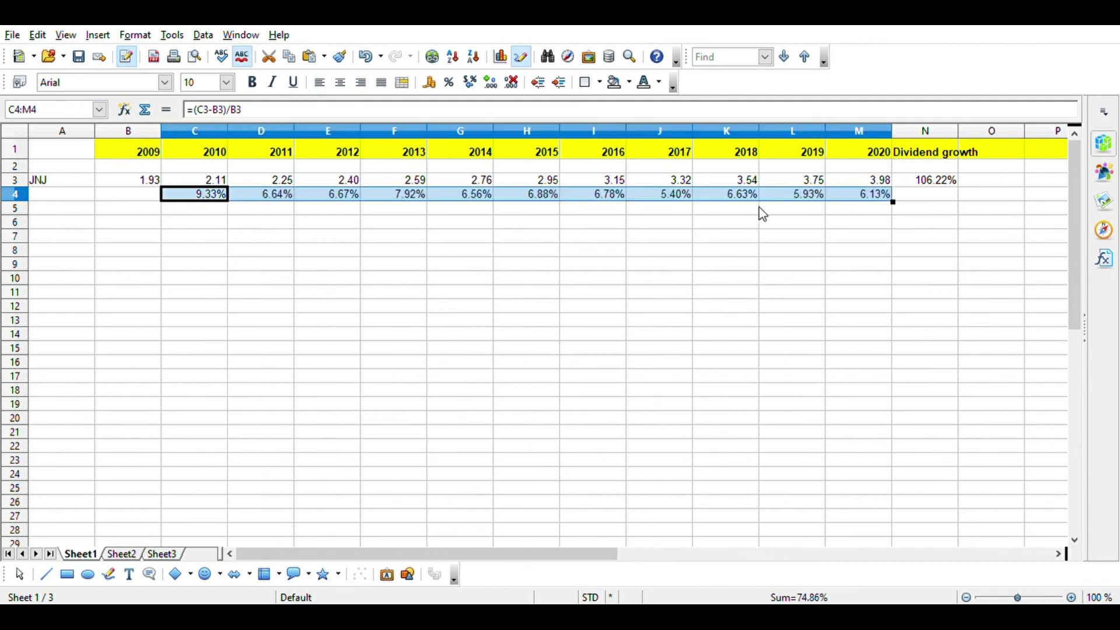
Step: Review the year-over-year growth formulas in cells C4 to F4
left_click(281, 217)
left_click(207, 200)
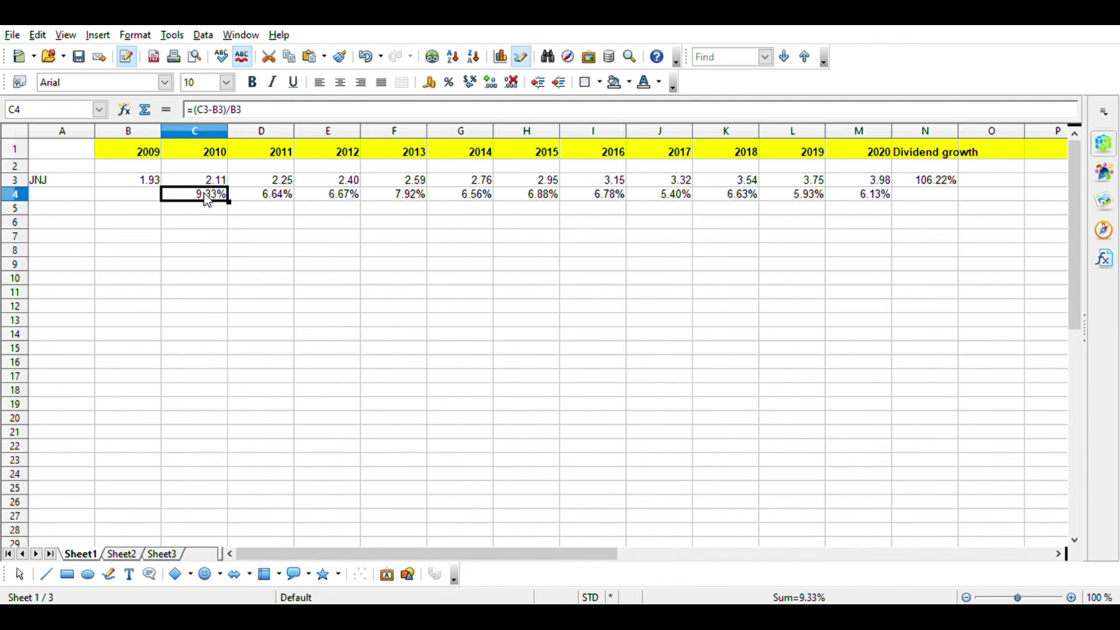
left_click(268, 202)
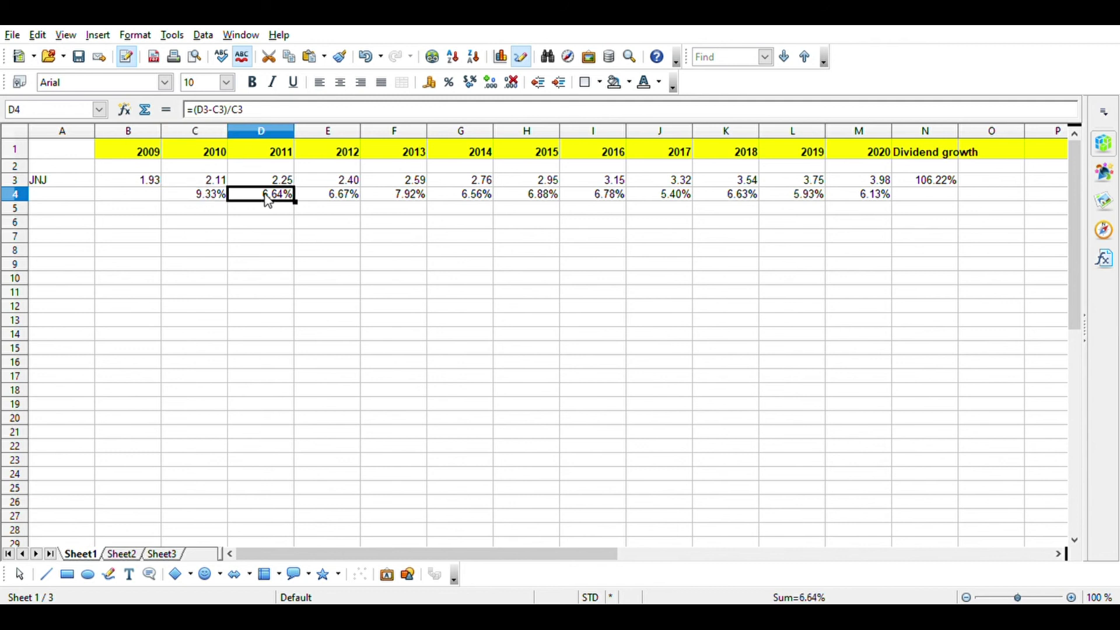
left_click(338, 203)
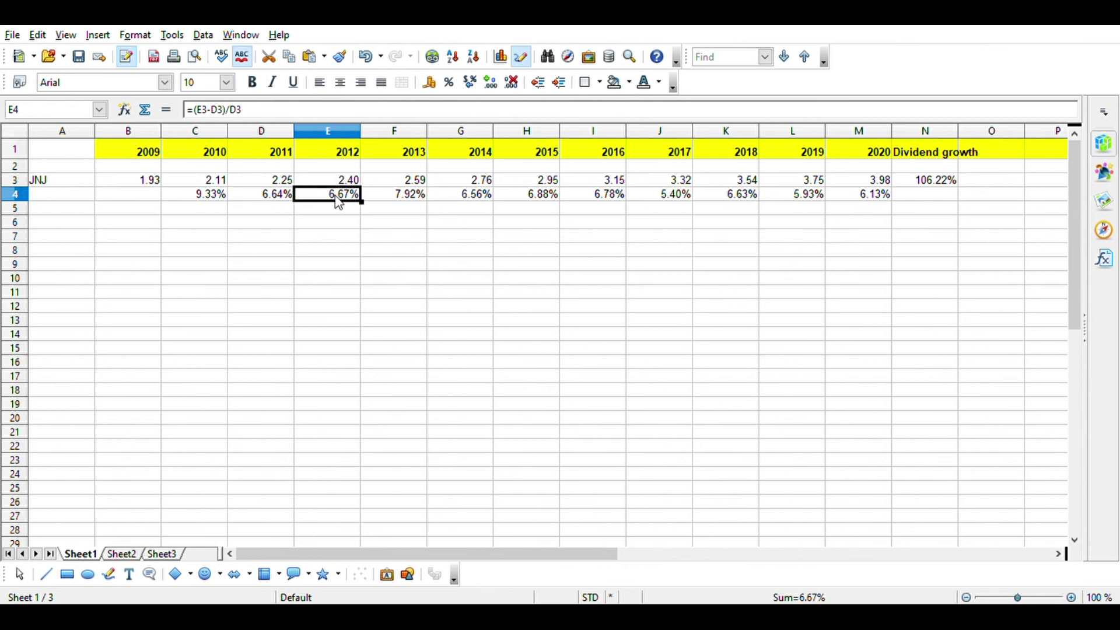
left_click(411, 204)
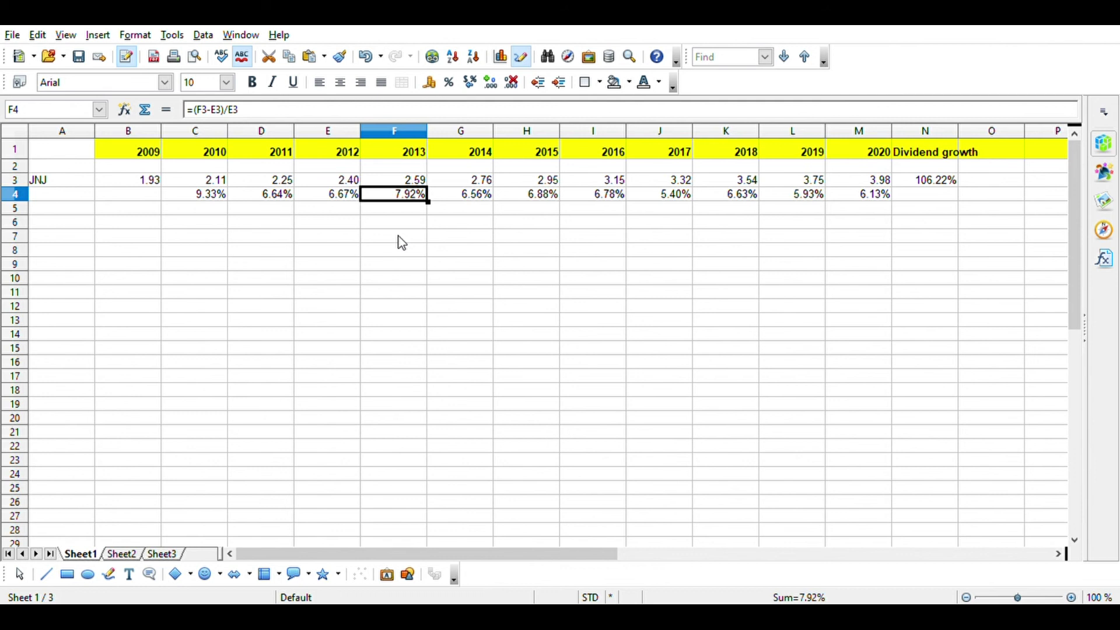
left_click(219, 198)
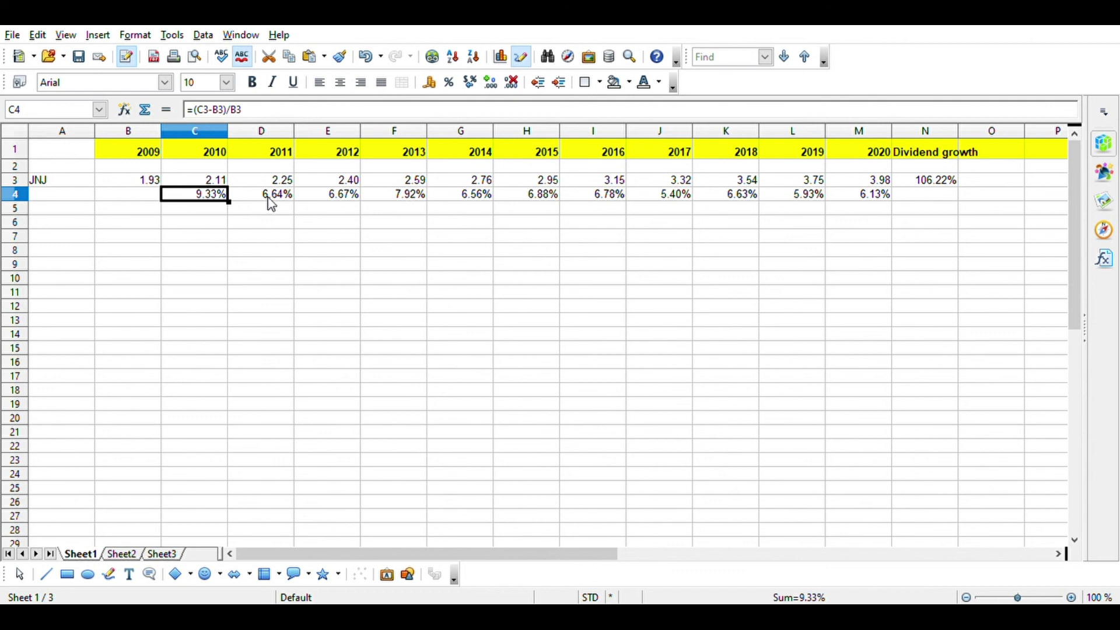
left_click(274, 197)
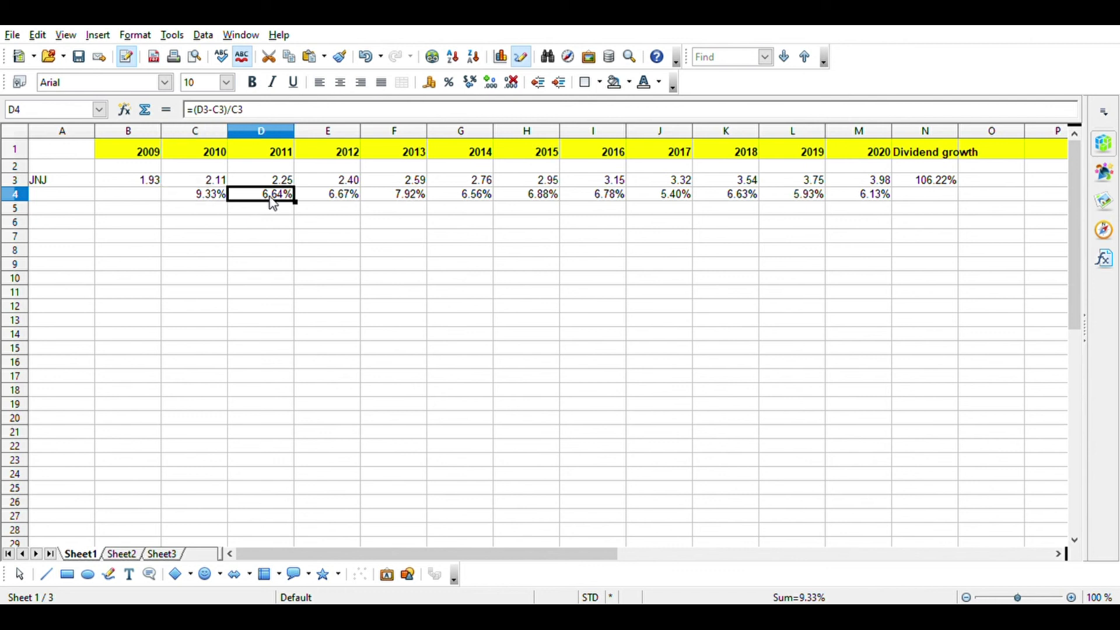
Step: Check the year-over-year growth formulas for 2012 to 2016 in cells E4 to I4
left_click(339, 198)
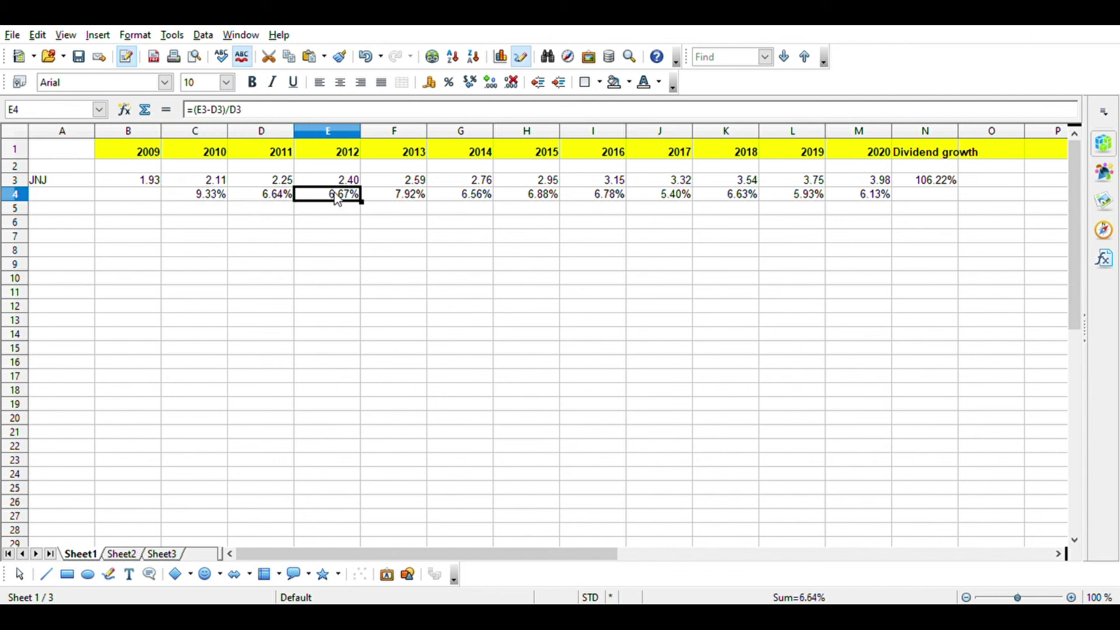
left_click(381, 193)
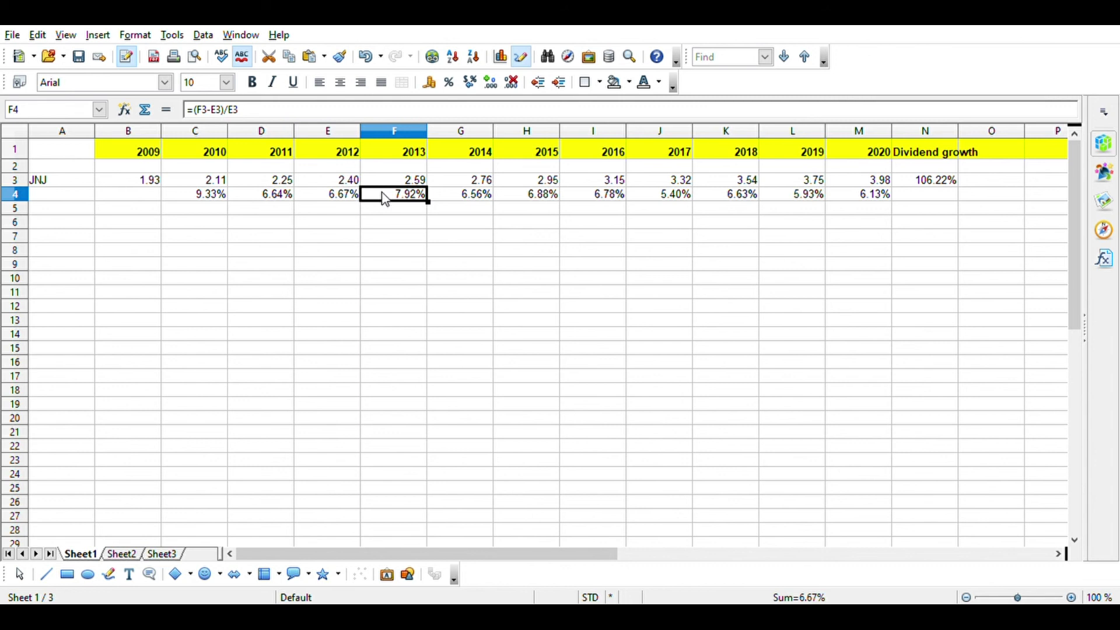
left_click(462, 199)
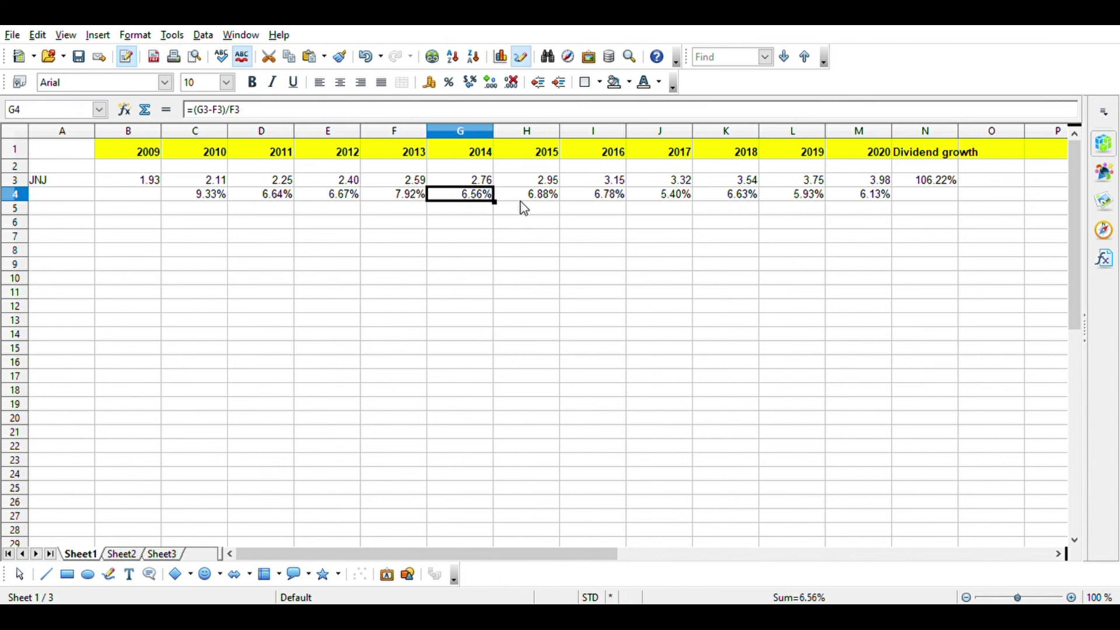
left_click(541, 201)
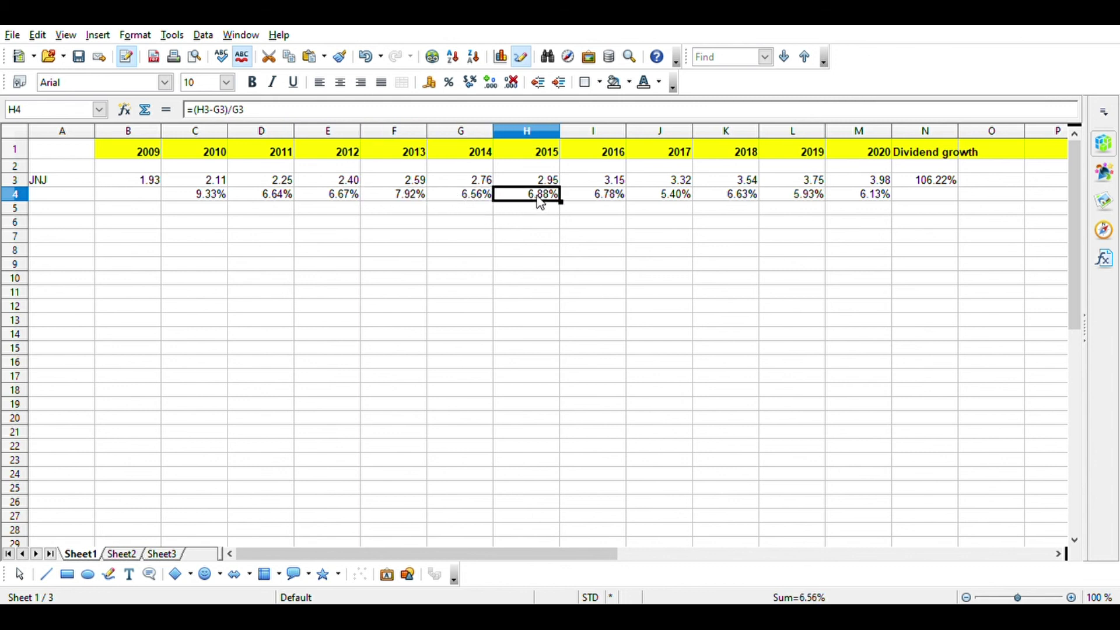
left_click(600, 203)
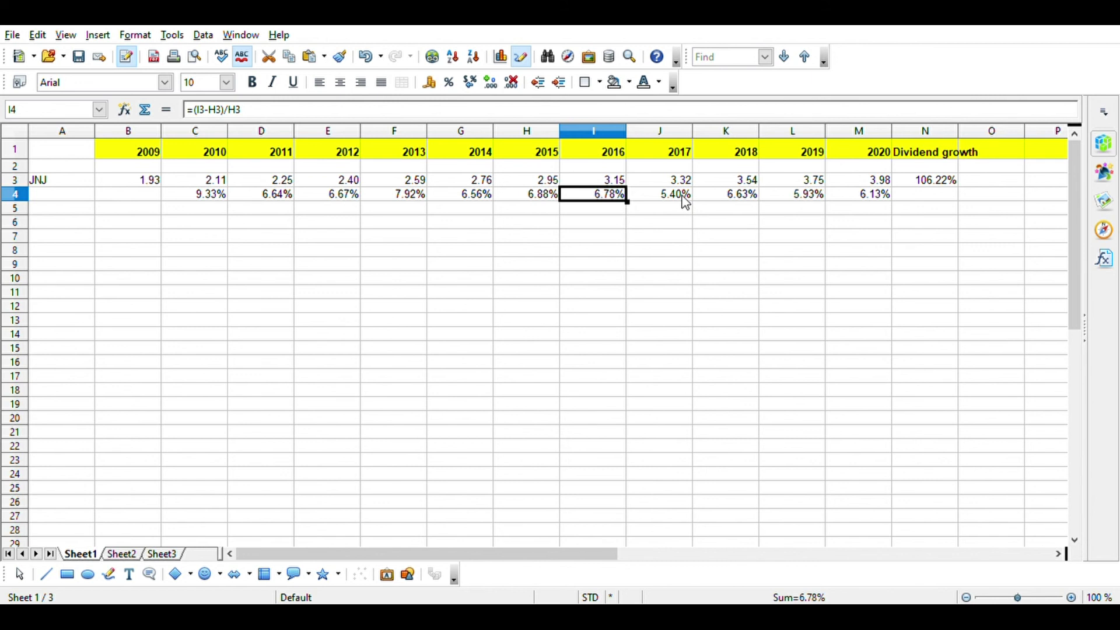
Step: Calculate JNJ's average year-over-year dividend growth in cell N4 with =AVERAGE(C4:M4)
left_click(941, 195)
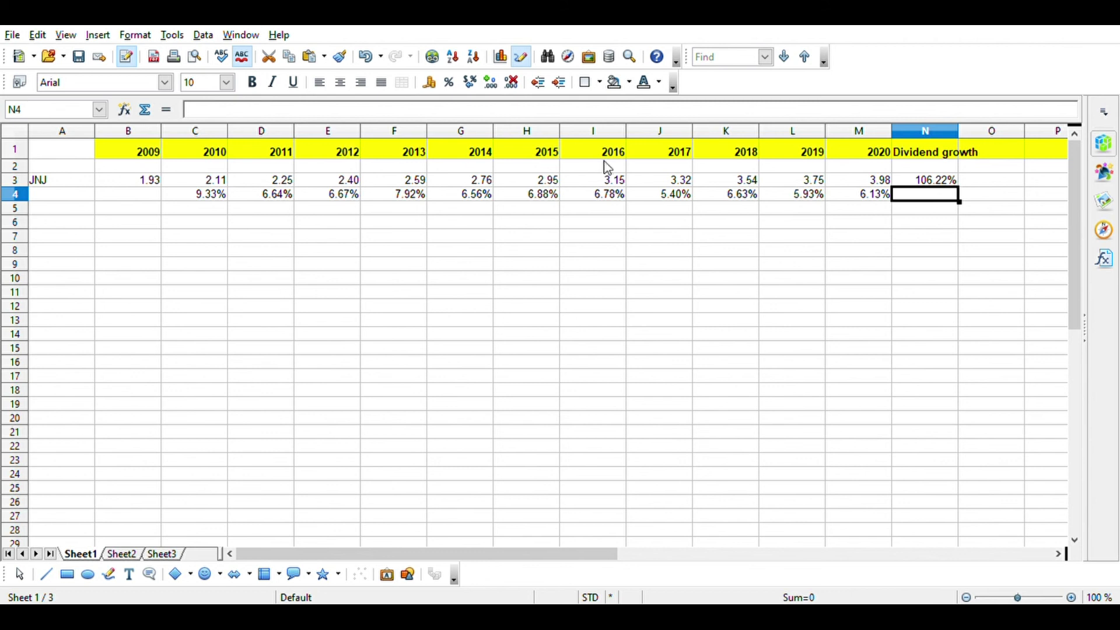
type("=")
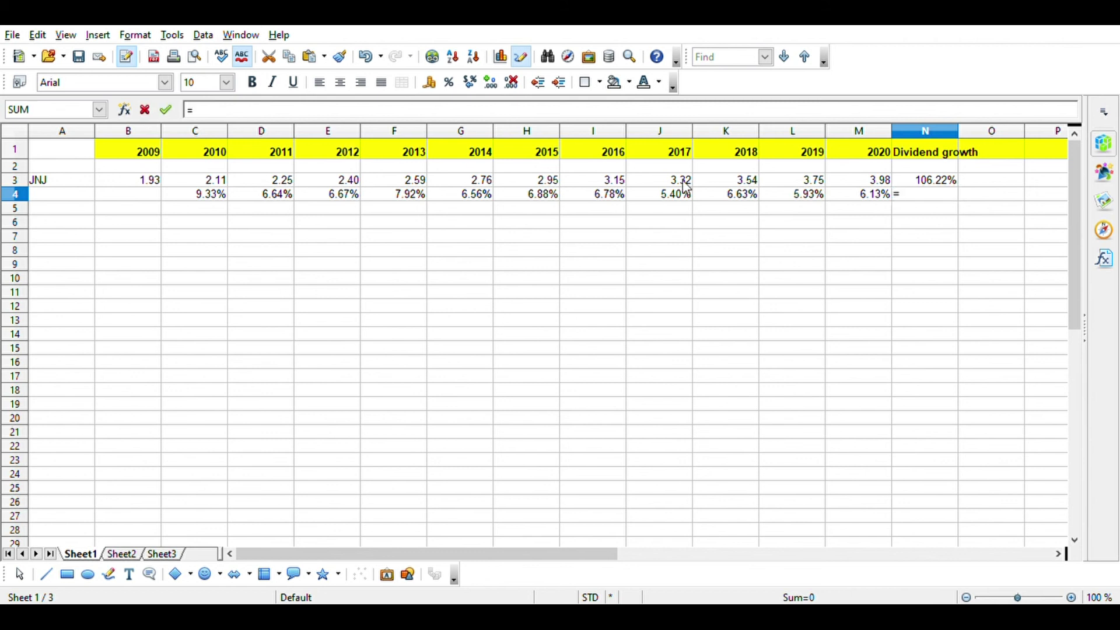
type("AVERAGE(")
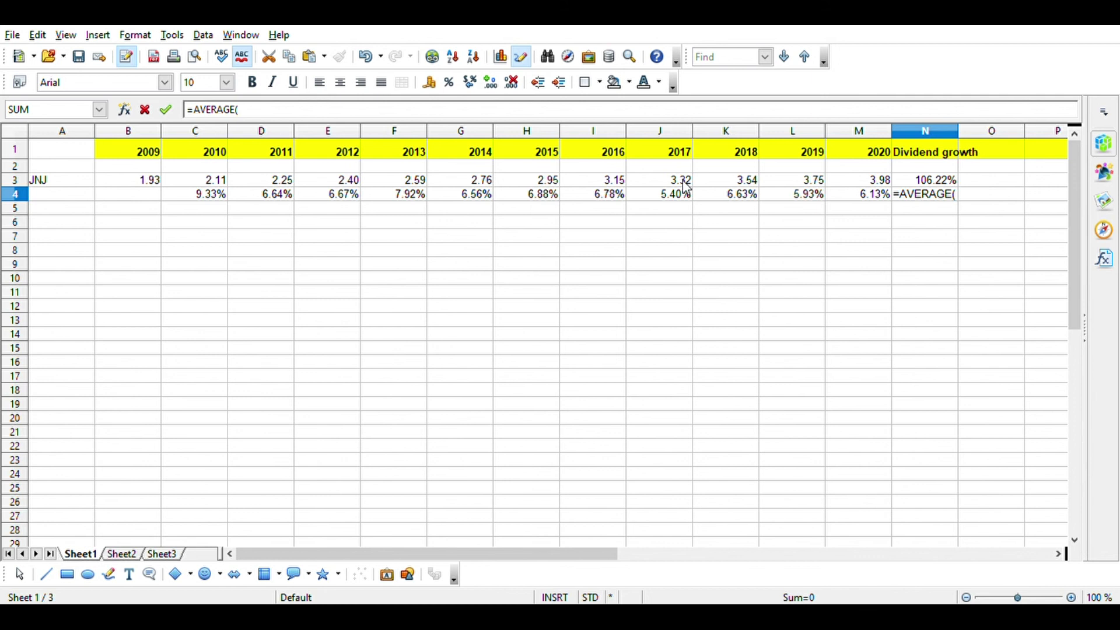
type("C4:M4)")
key("Tab")
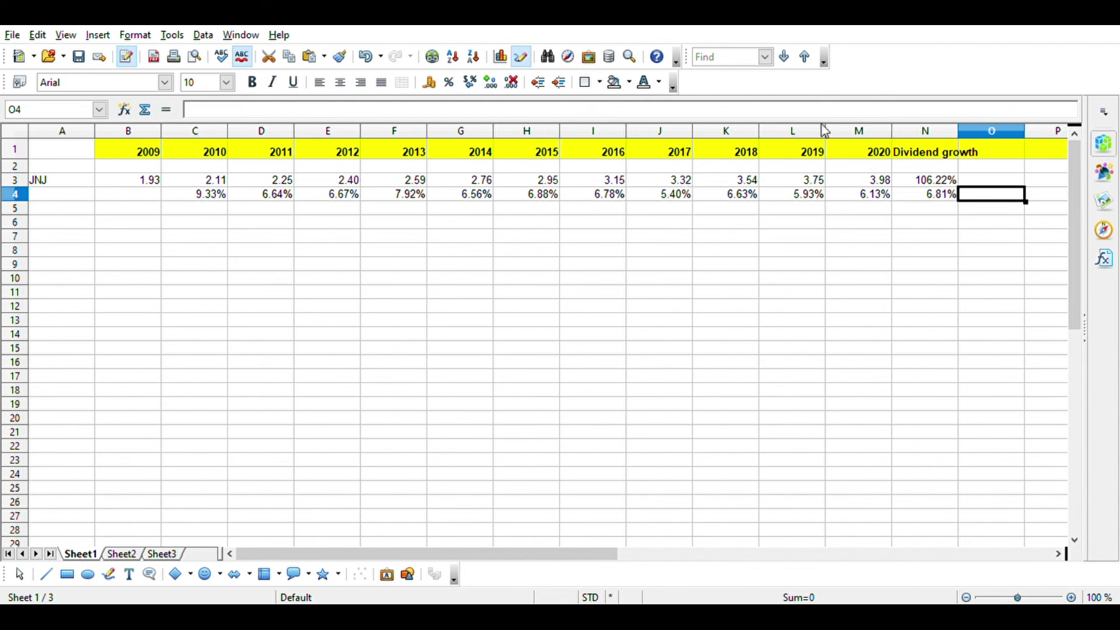
left_click(917, 201)
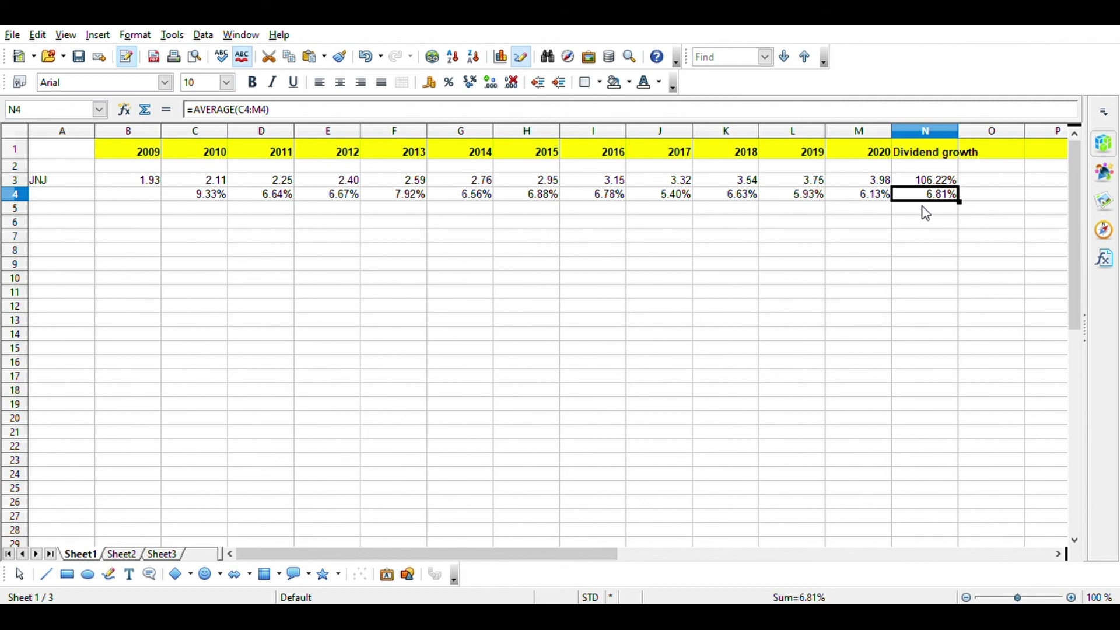
left_click(925, 213)
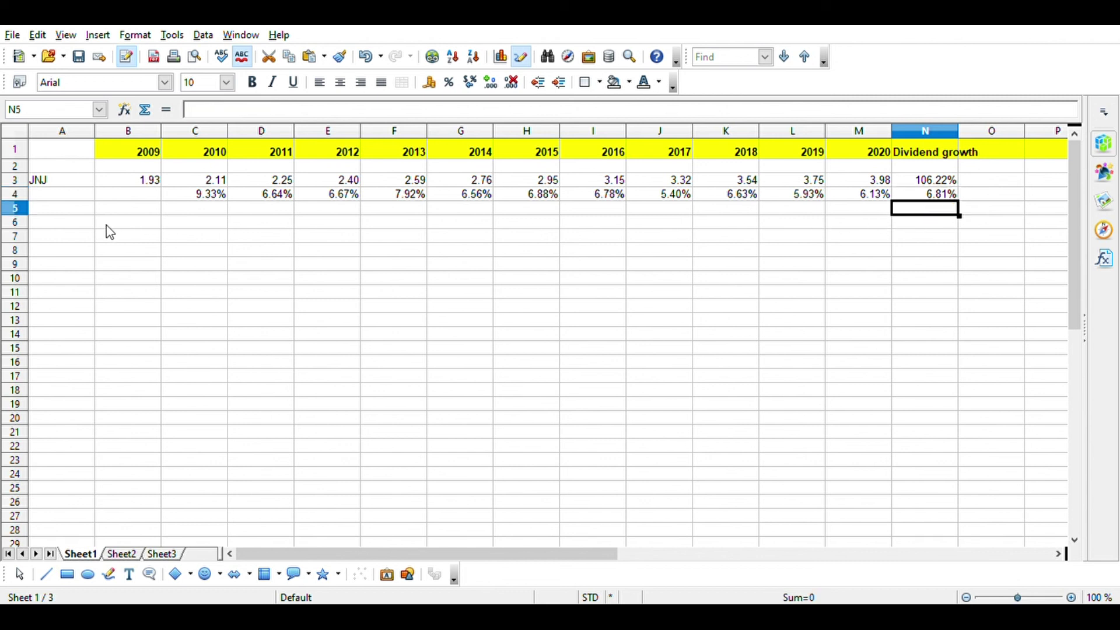
left_click(84, 227)
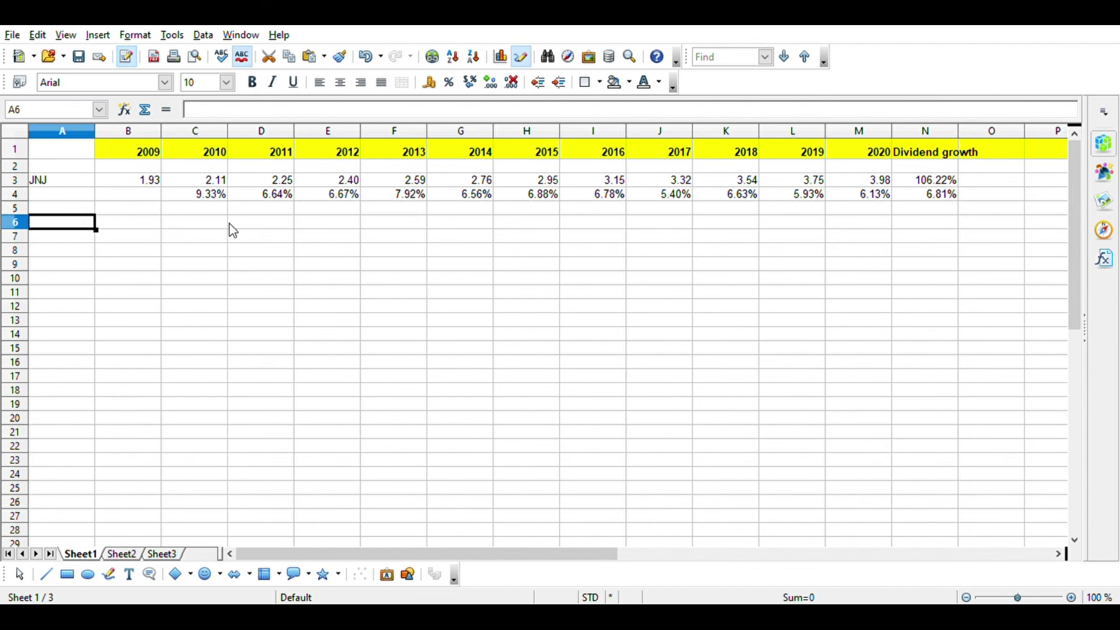